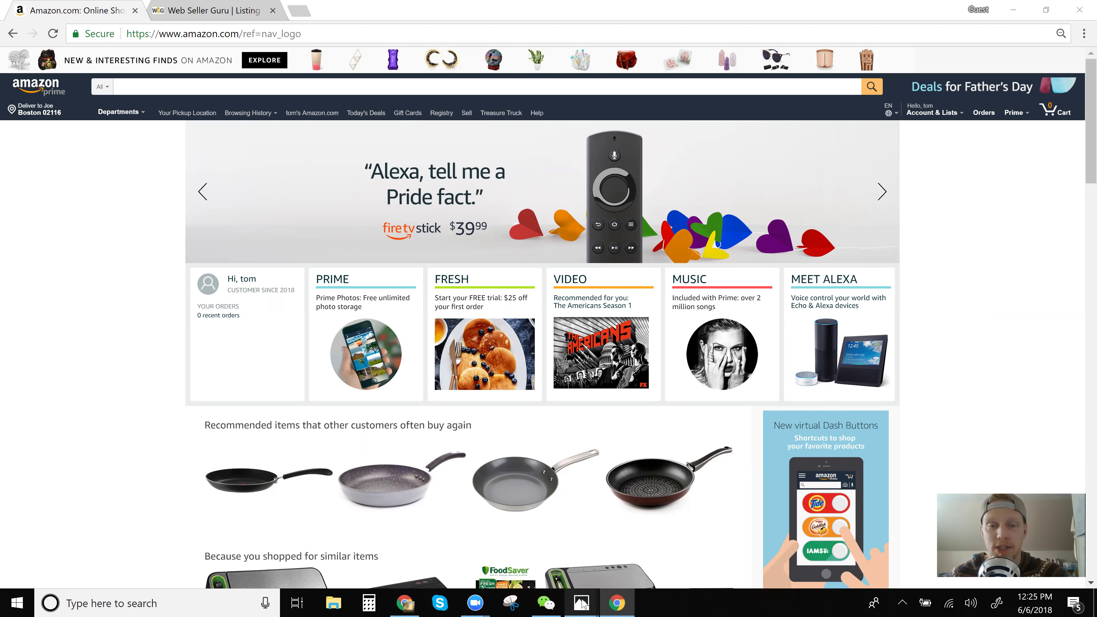
# - Review the FB Cover 2 and FB Cover 1 sales screenshots, then close the photo viewer
pyautogui.moveTo(582, 604)
pyautogui.click(475, 538)
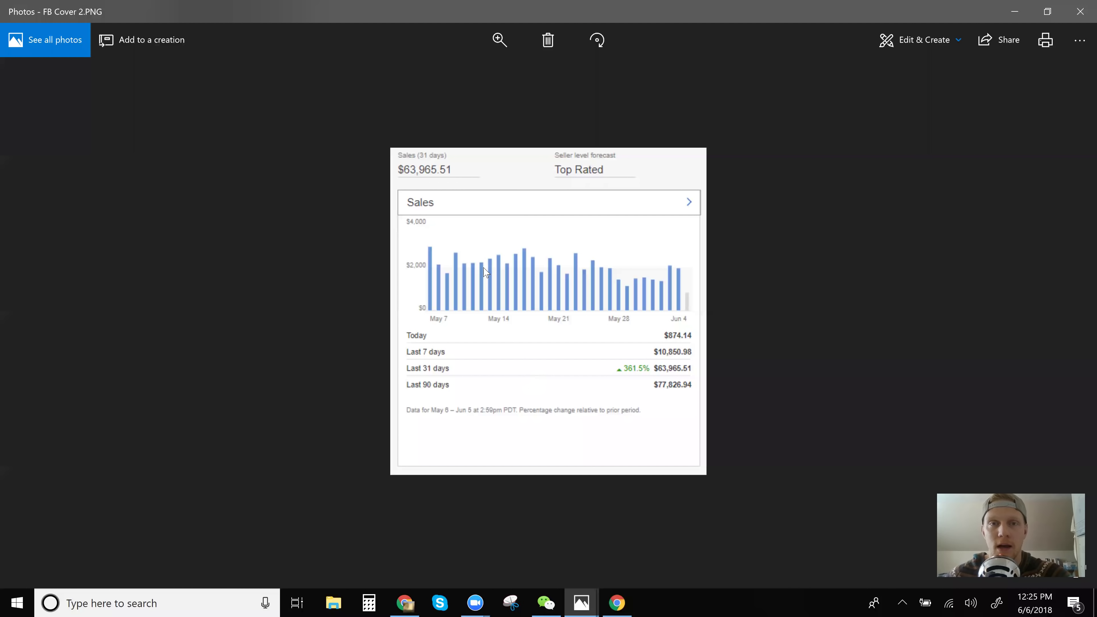
pyautogui.moveTo(1054, 339)
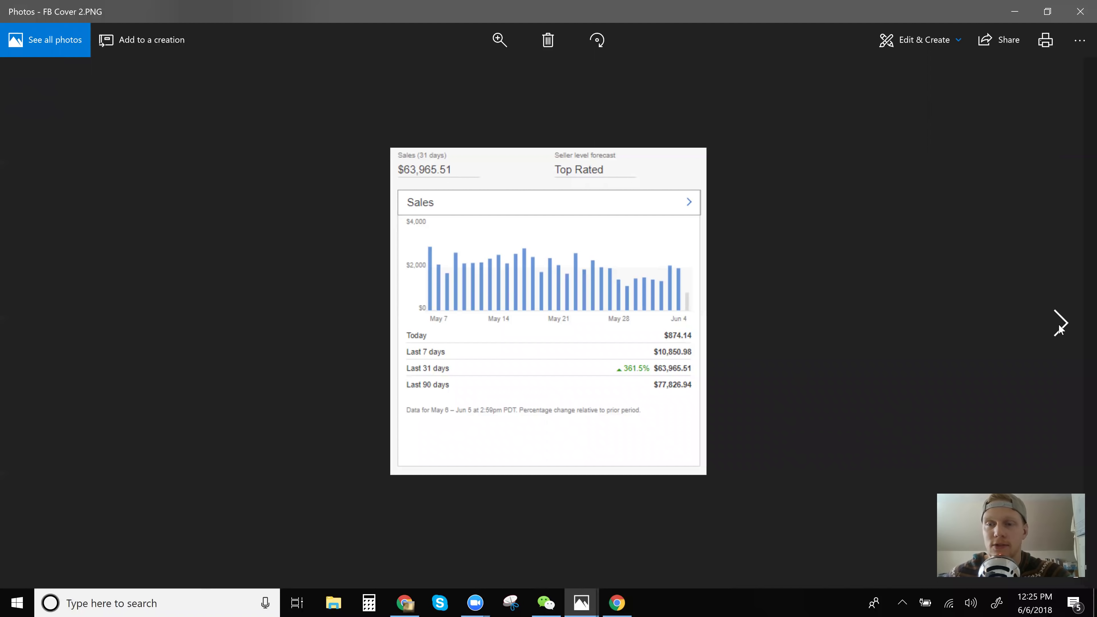
pyautogui.click(1059, 328)
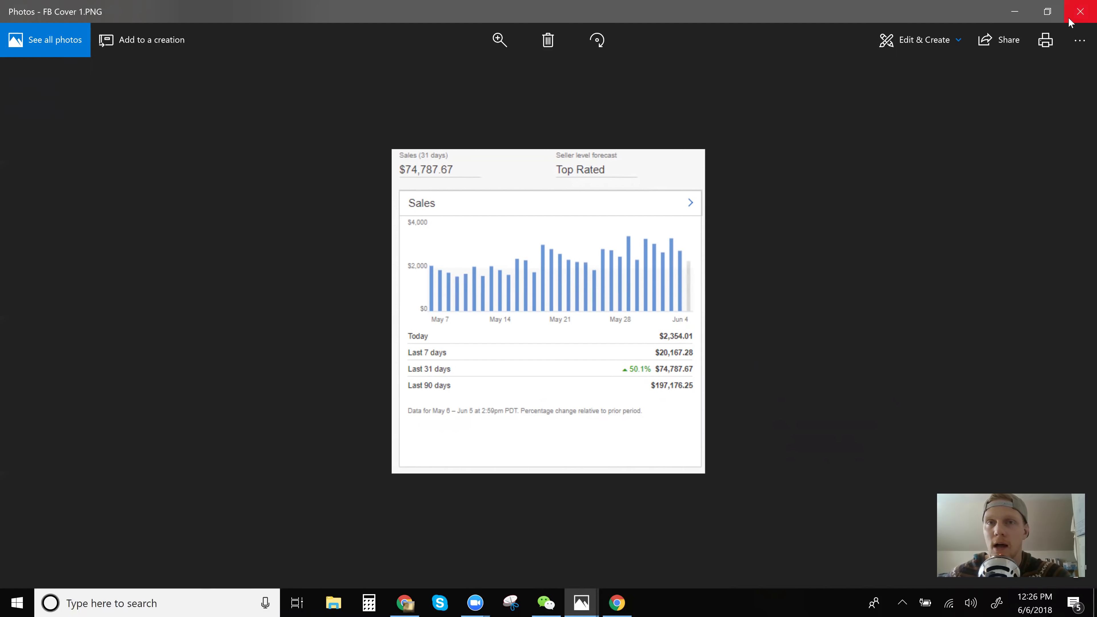
pyautogui.click(1015, 12)
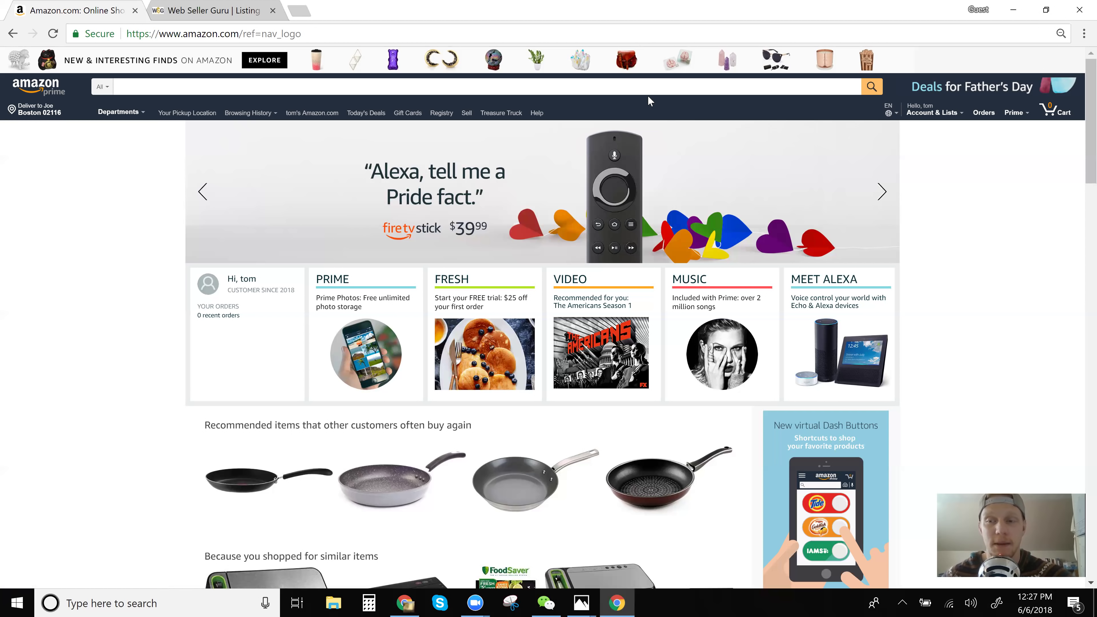
# - Search Amazon for 'frying pan' and scroll down through the results
pyautogui.click(649, 81)
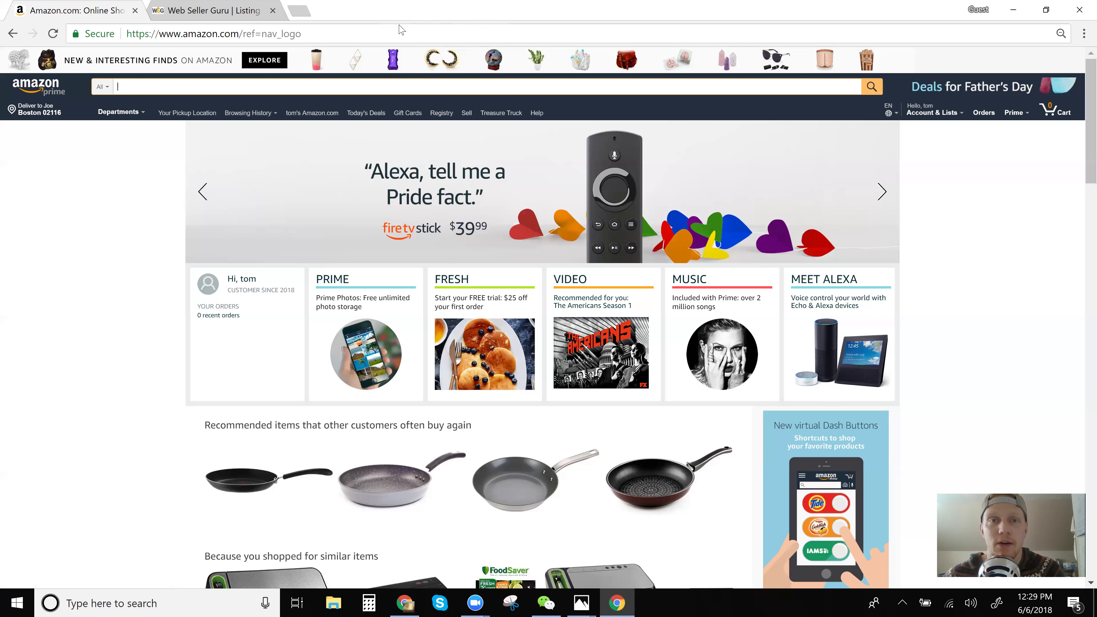
pyautogui.click(395, 85)
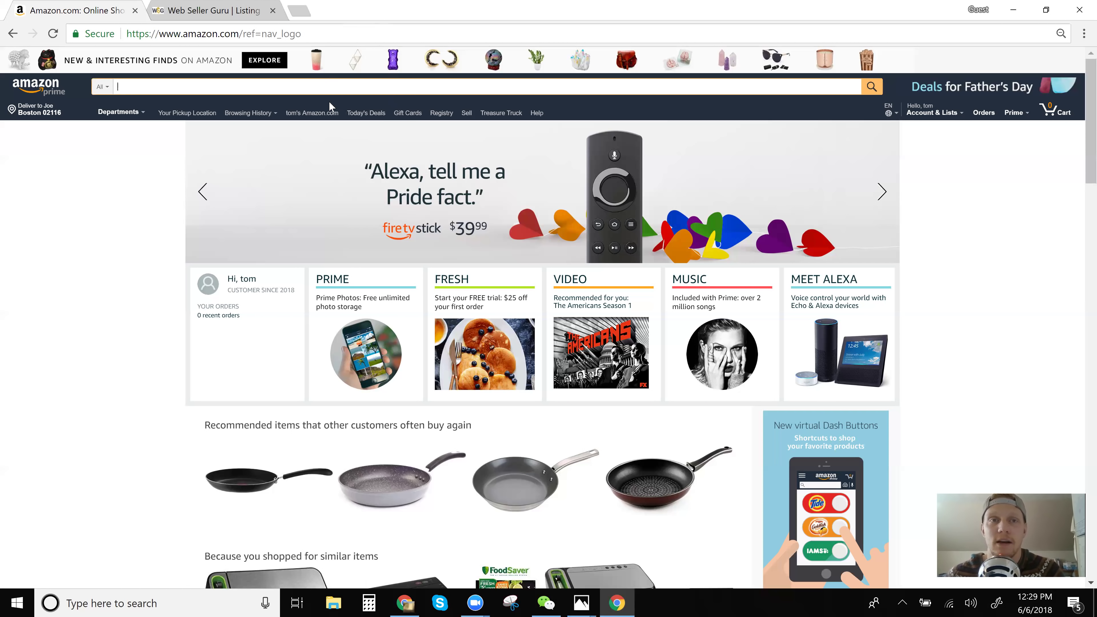
pyautogui.click(351, 84)
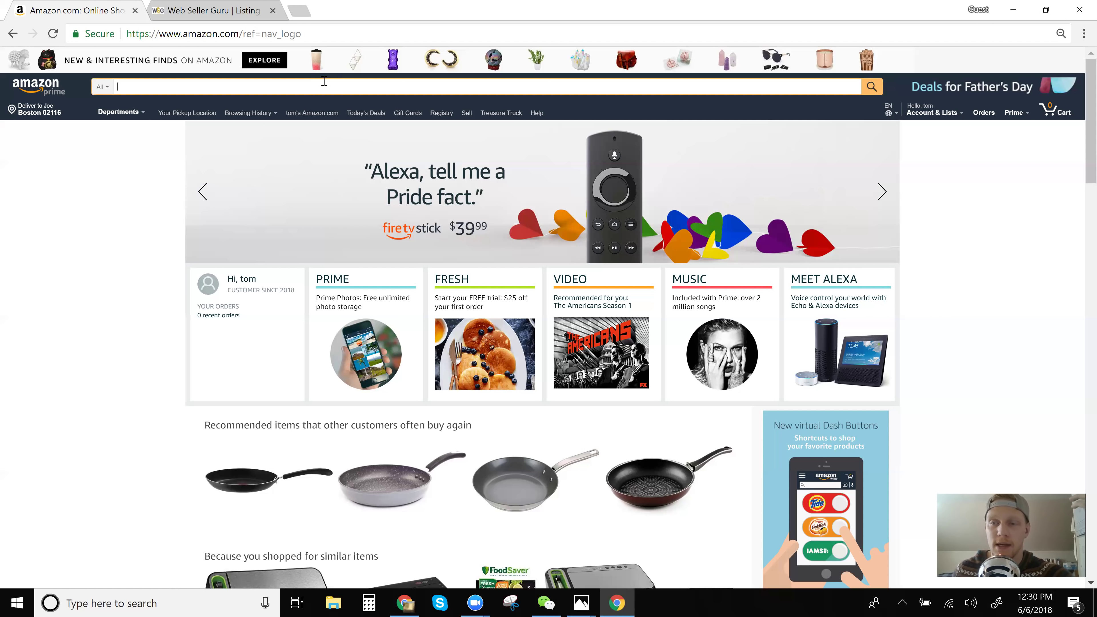
pyautogui.click(324, 89)
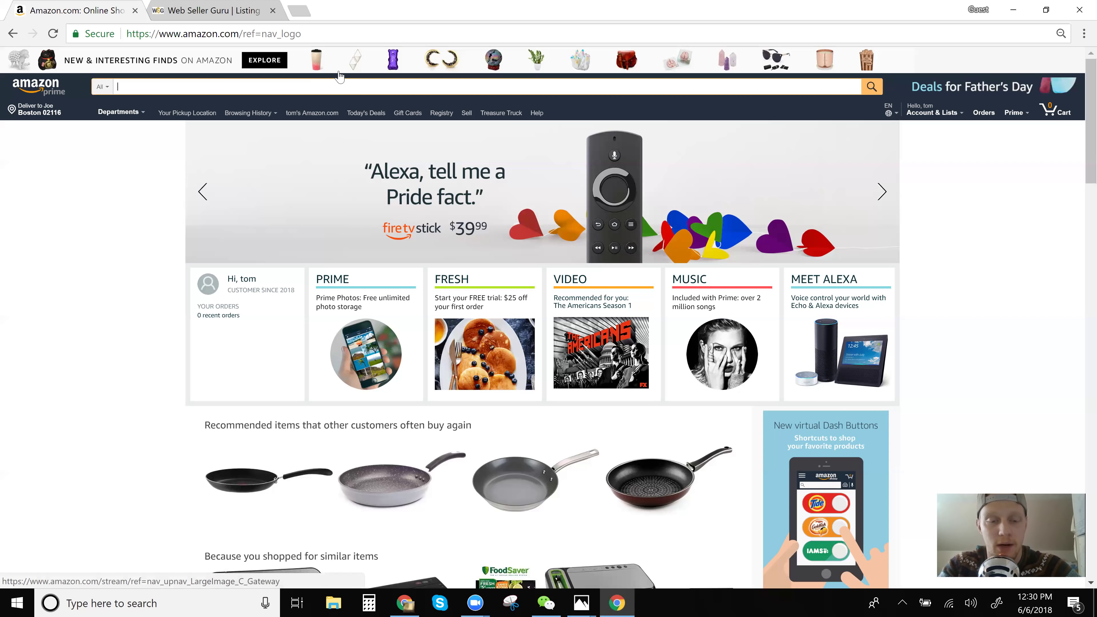
pyautogui.write('frying pan')
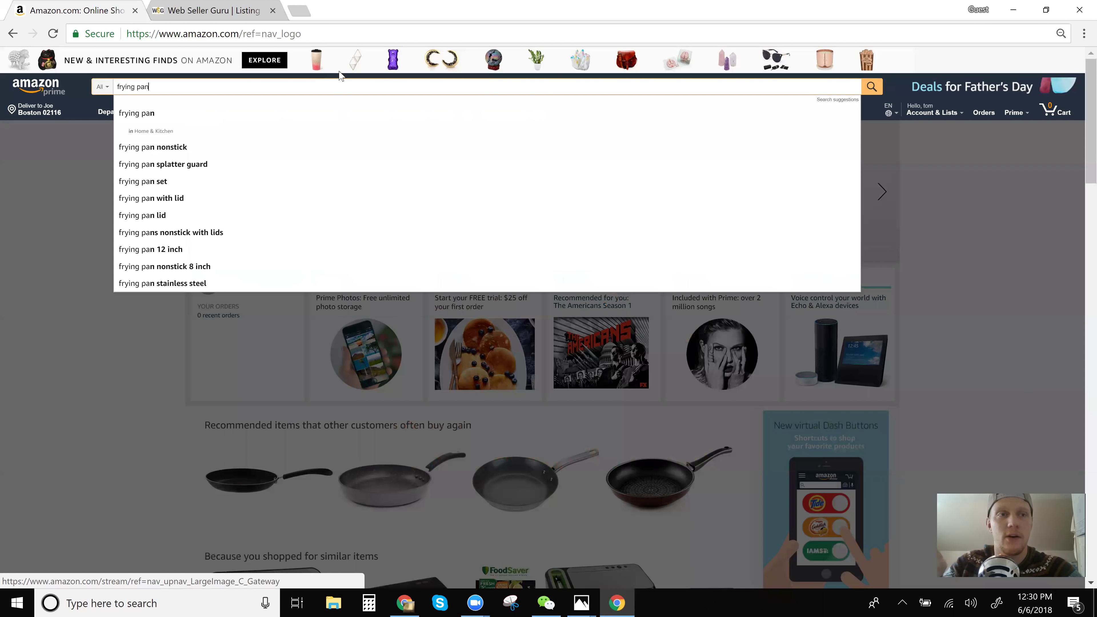
pyautogui.press('Return')
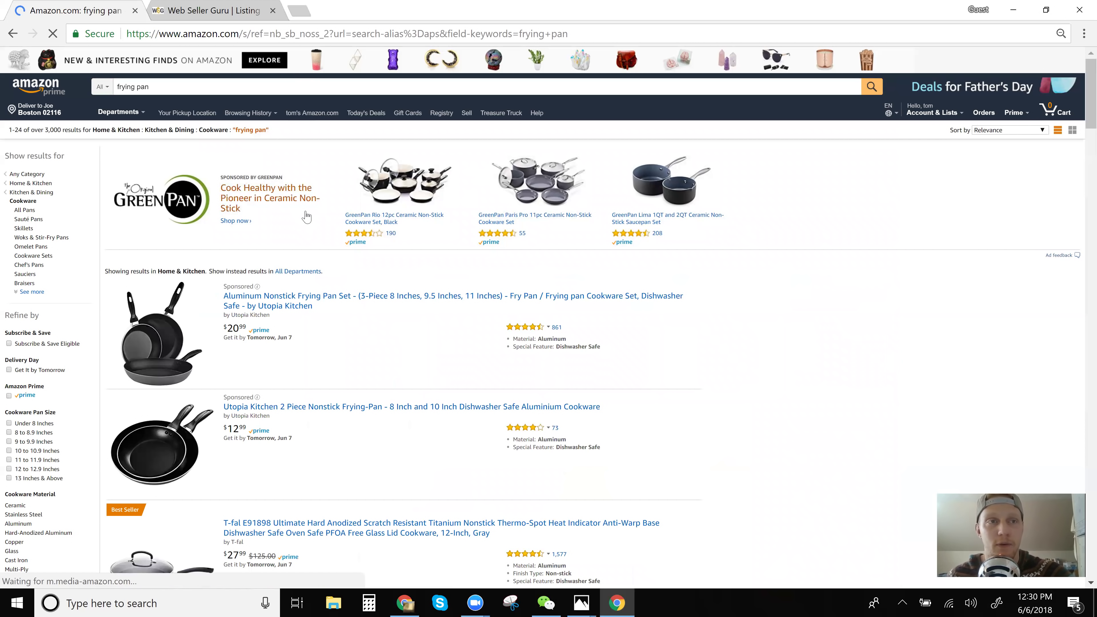
pyautogui.scroll(-2, 305, 215)
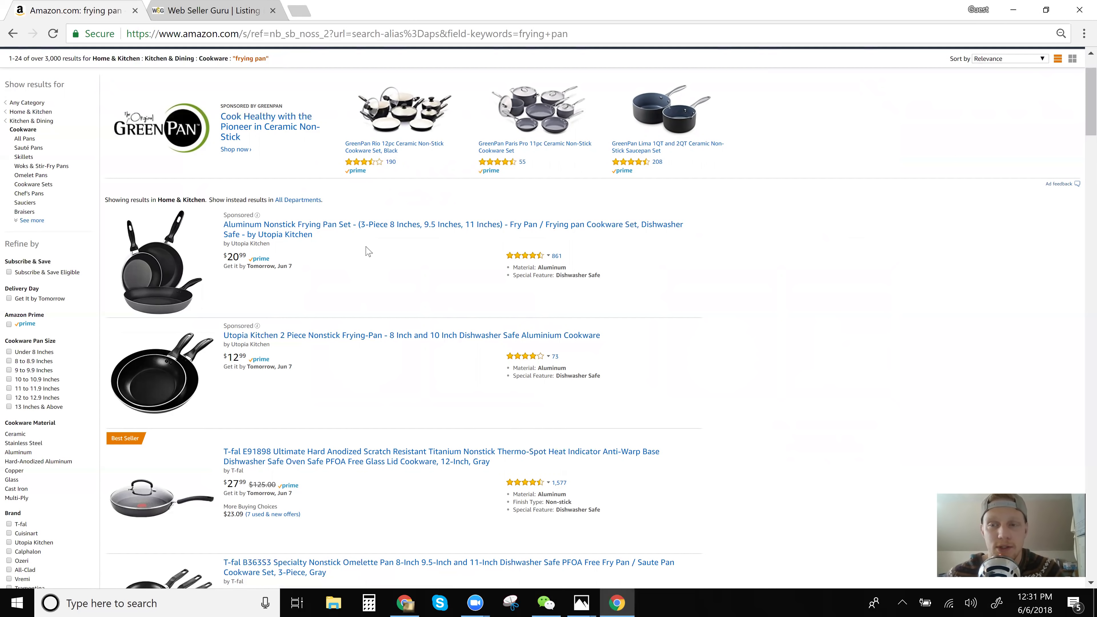
# - Open the T-fal E91898 frying pan page and highlight 'Ships from and sold by Amazon.com'
pyautogui.click(353, 454)
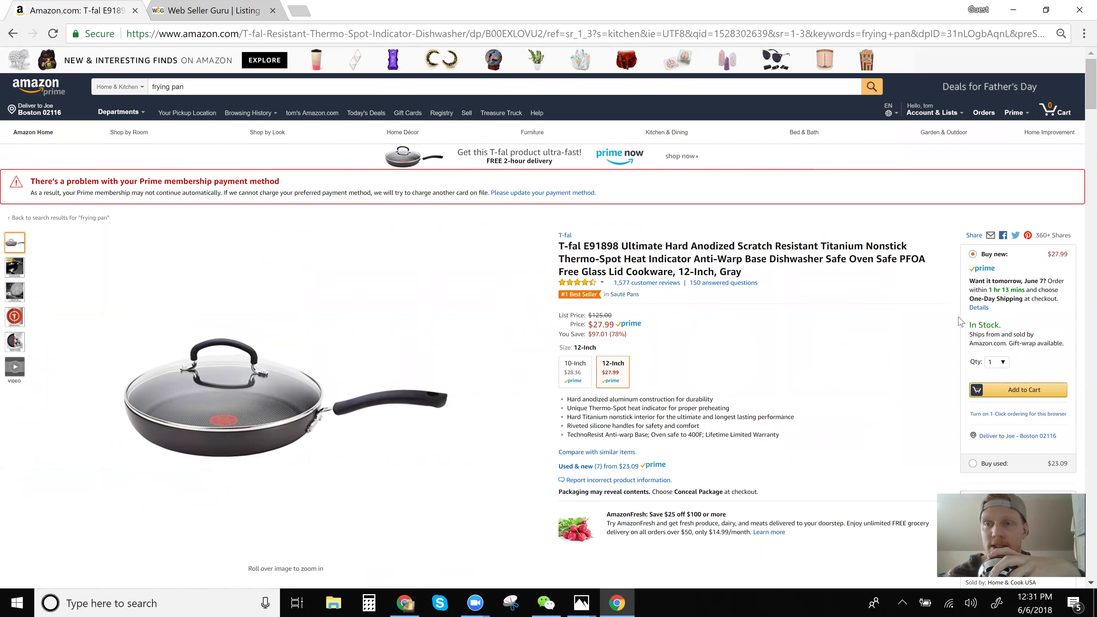
pyautogui.moveTo(968, 325); pyautogui.dragTo(1007, 345)
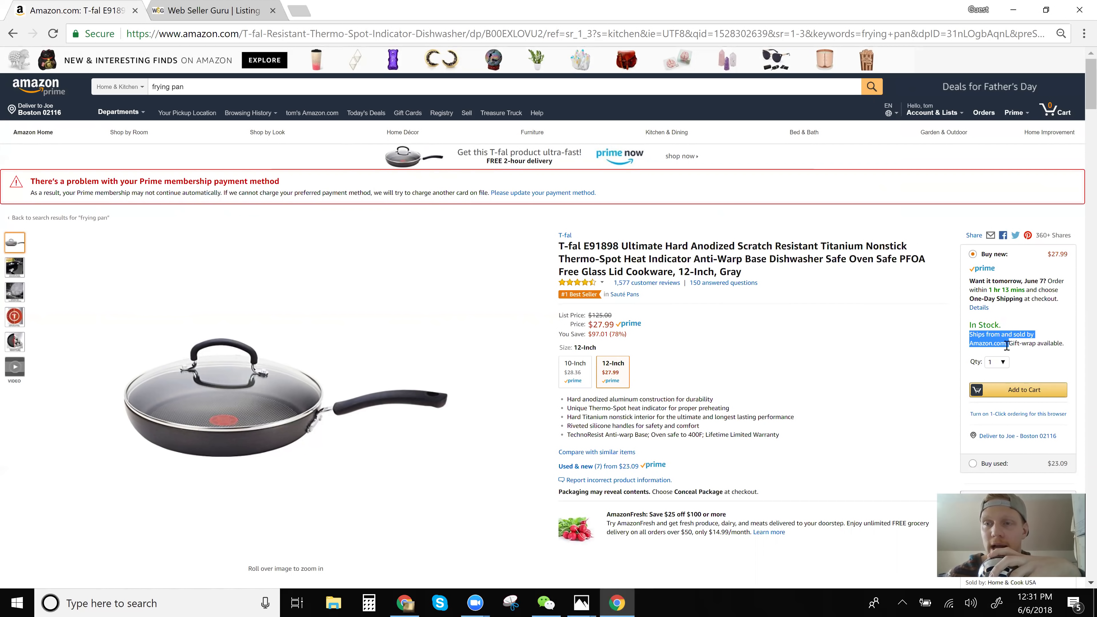
# - Add the T-fal pan to the cart, start checkout and sign in with the account password
pyautogui.click(1022, 392)
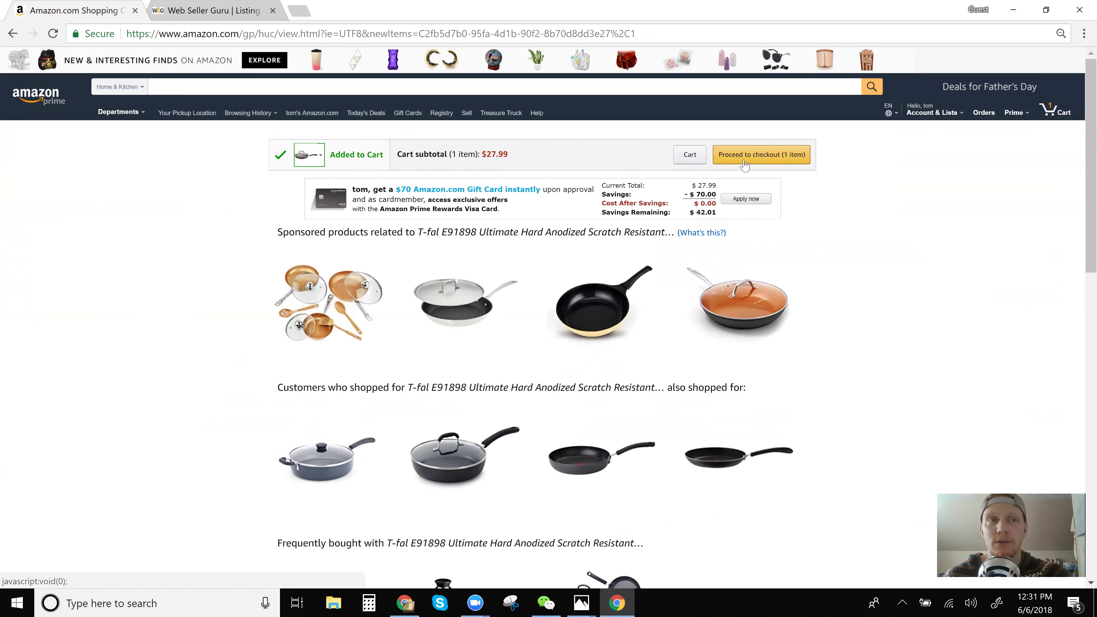
pyautogui.click(744, 162)
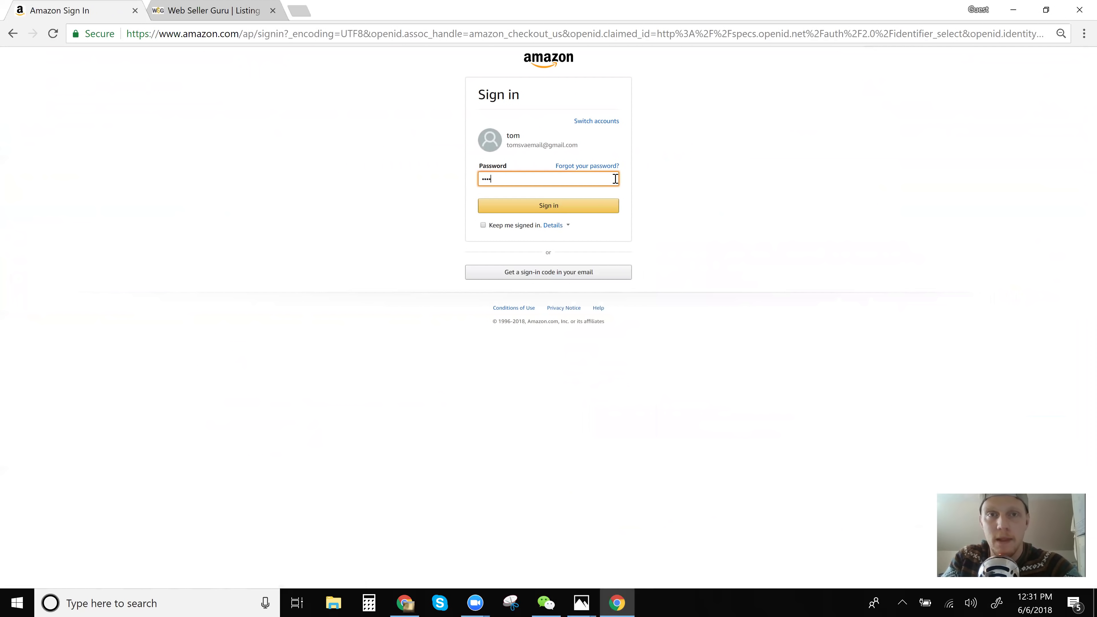
pyautogui.write('•••••')
pyautogui.press('Return')
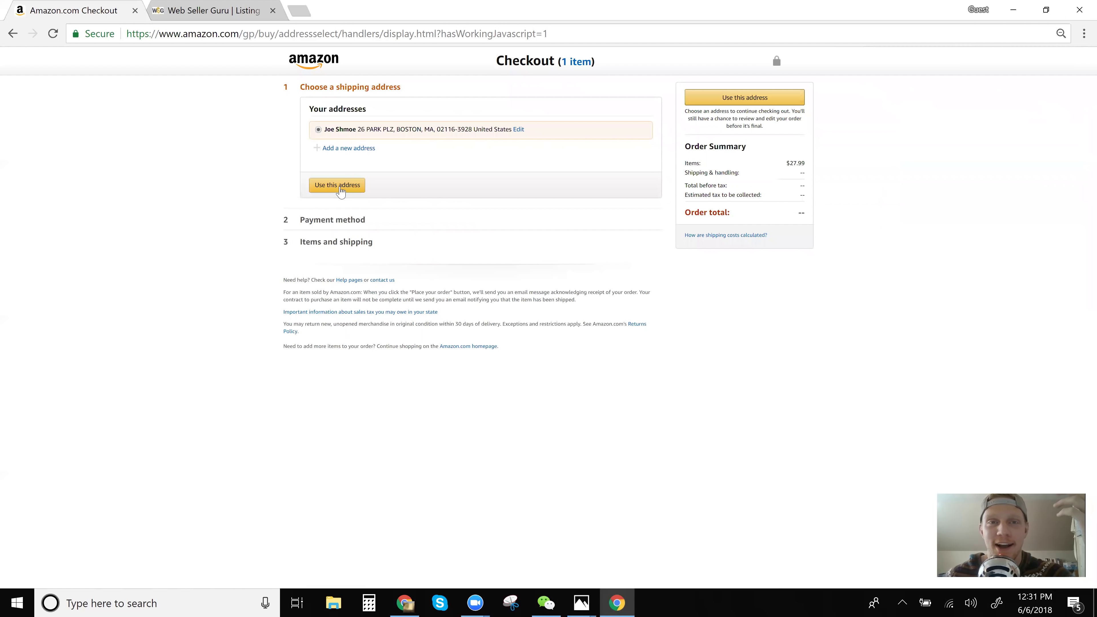
# - Ship to the saved address, highlight the $1.75 estimated tax, and bring up Calculator
pyautogui.click(338, 186)
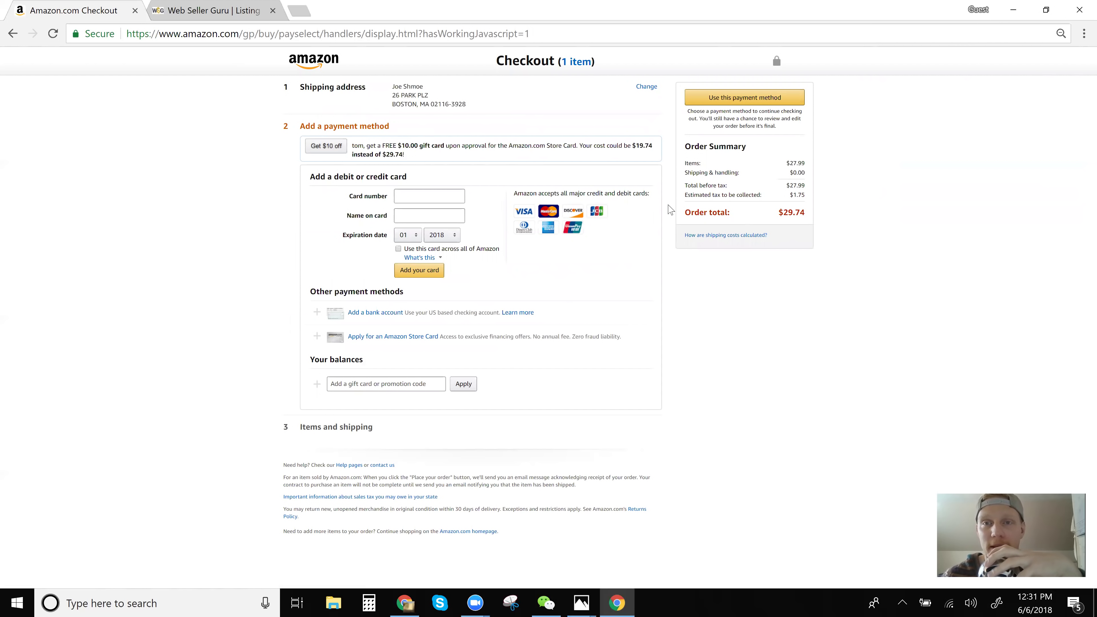
pyautogui.moveTo(796, 192)
pyautogui.mouseDown()
pyautogui.moveTo(799, 212)
pyautogui.moveTo(800, 197)
pyautogui.mouseUp()
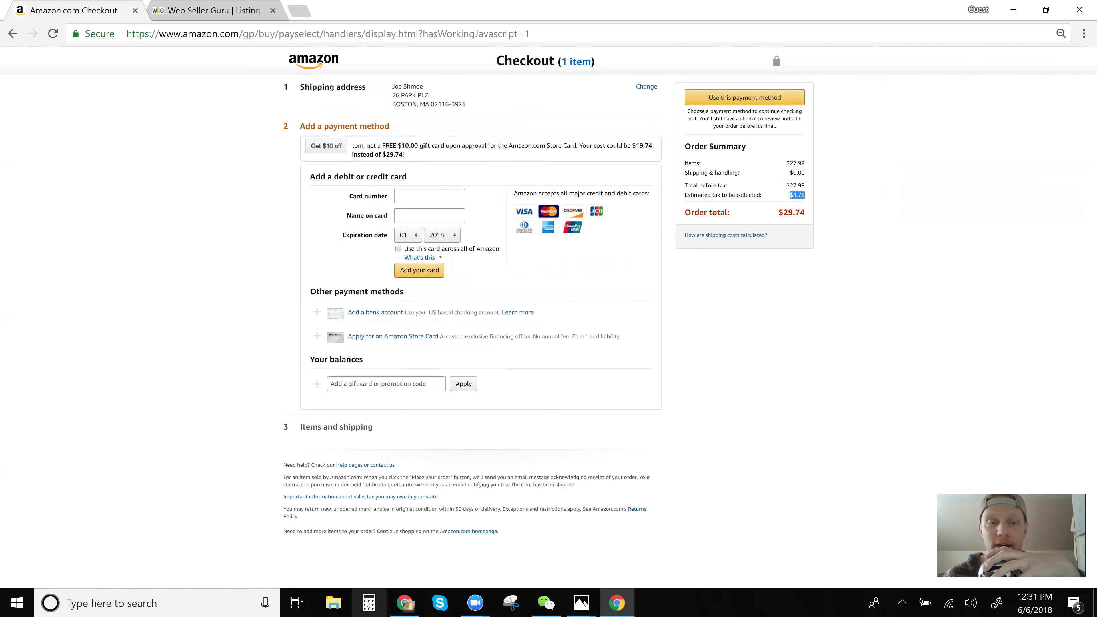
pyautogui.click(369, 603)
# - Calculate 1.75 ÷ 27.99 ≈ 0.0625 (a 6.25% tax rate), then minimize Calculator
pyautogui.click(399, 470)
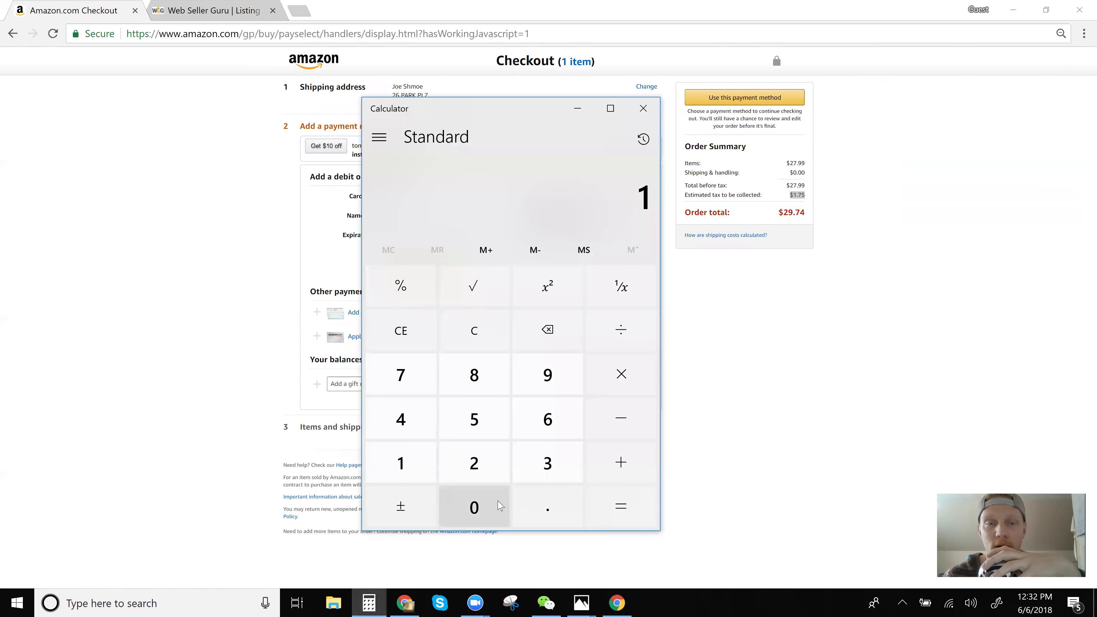
pyautogui.click(547, 507)
pyautogui.click(400, 374)
pyautogui.click(480, 418)
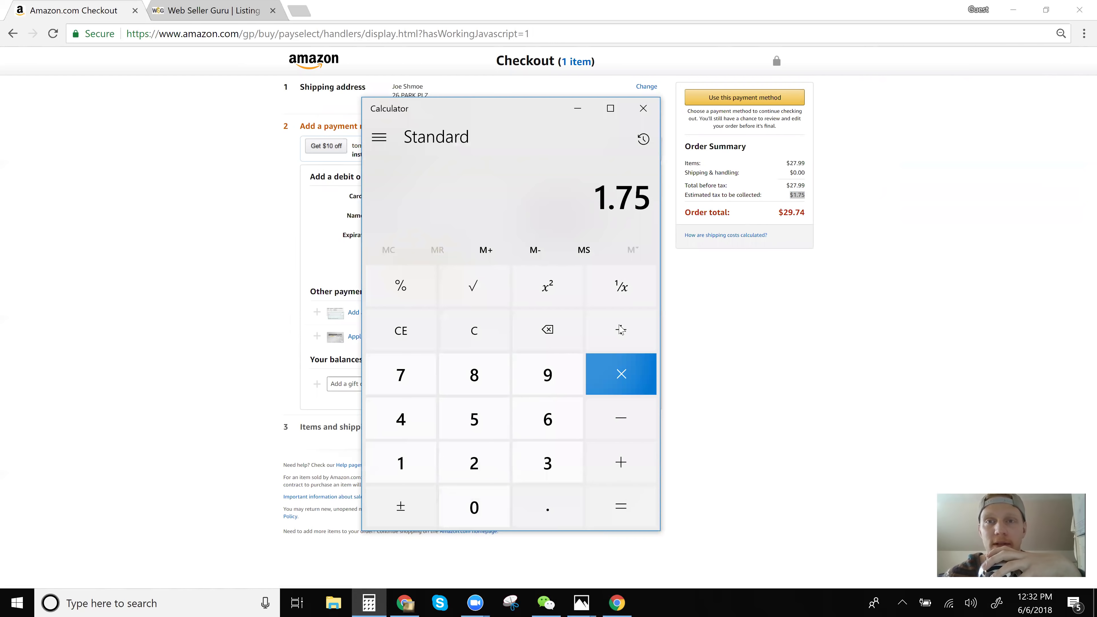
pyautogui.click(620, 329)
pyautogui.click(473, 465)
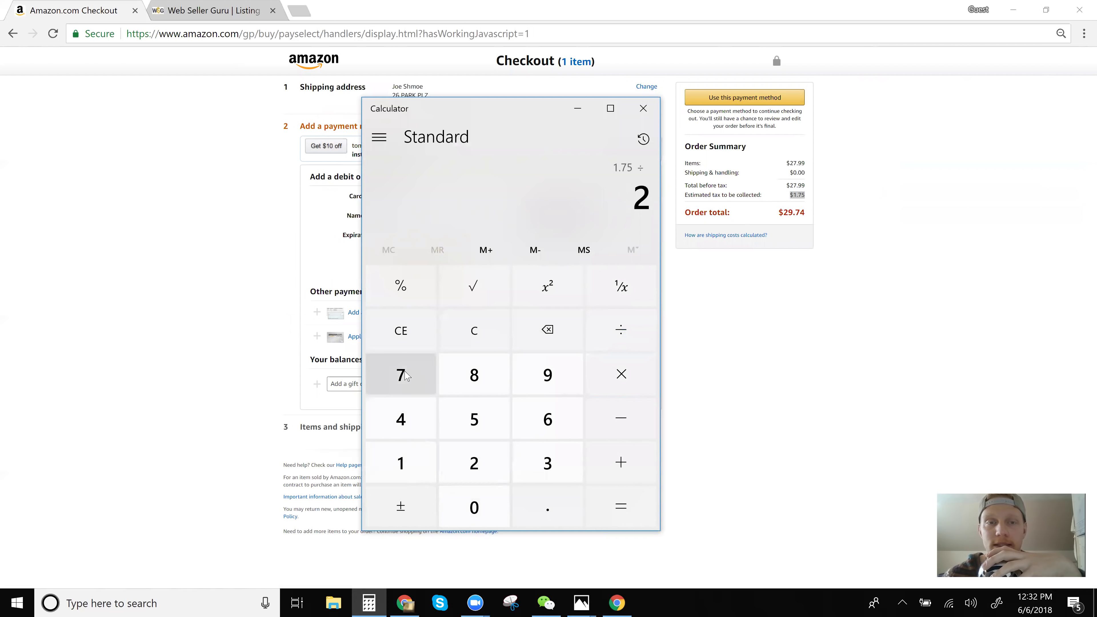
pyautogui.click(399, 375)
pyautogui.click(547, 507)
pyautogui.click(547, 375)
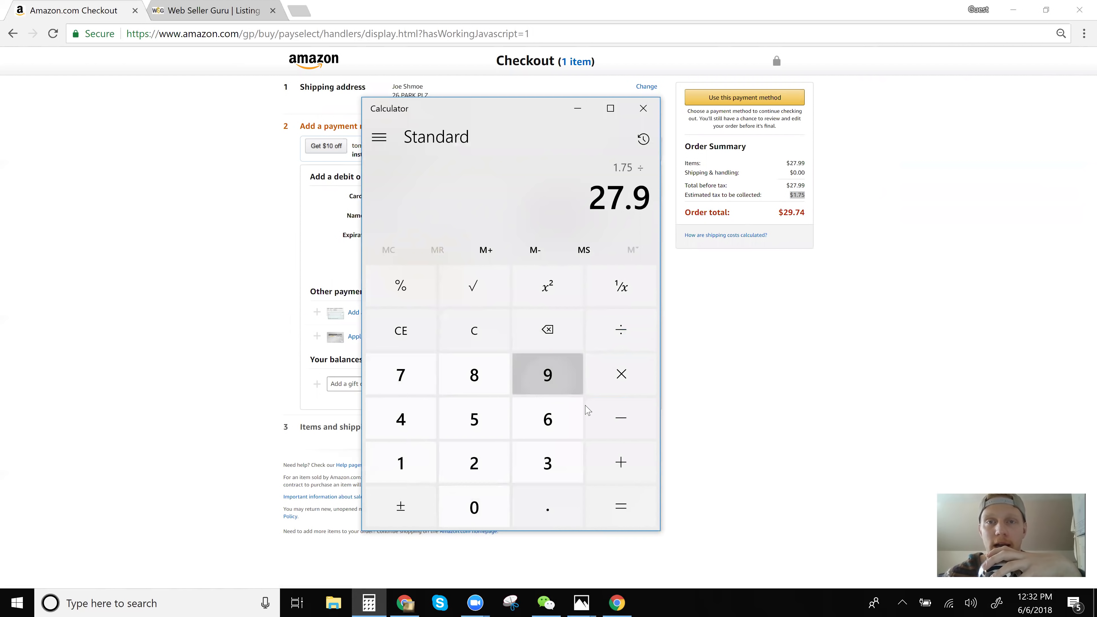
pyautogui.click(547, 376)
pyautogui.click(621, 506)
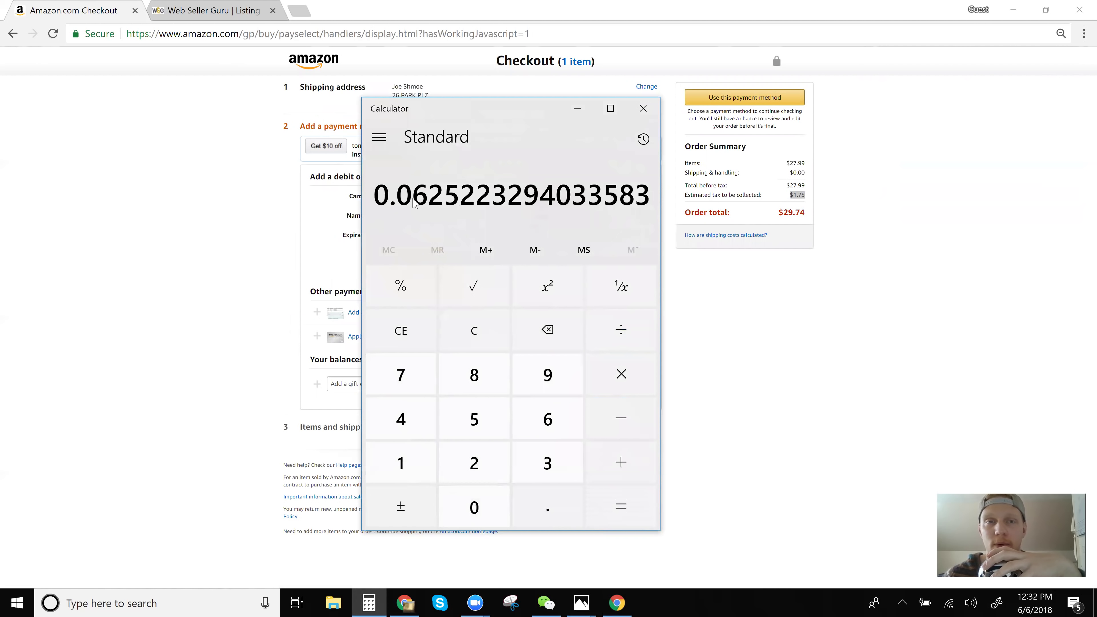
pyautogui.click(577, 109)
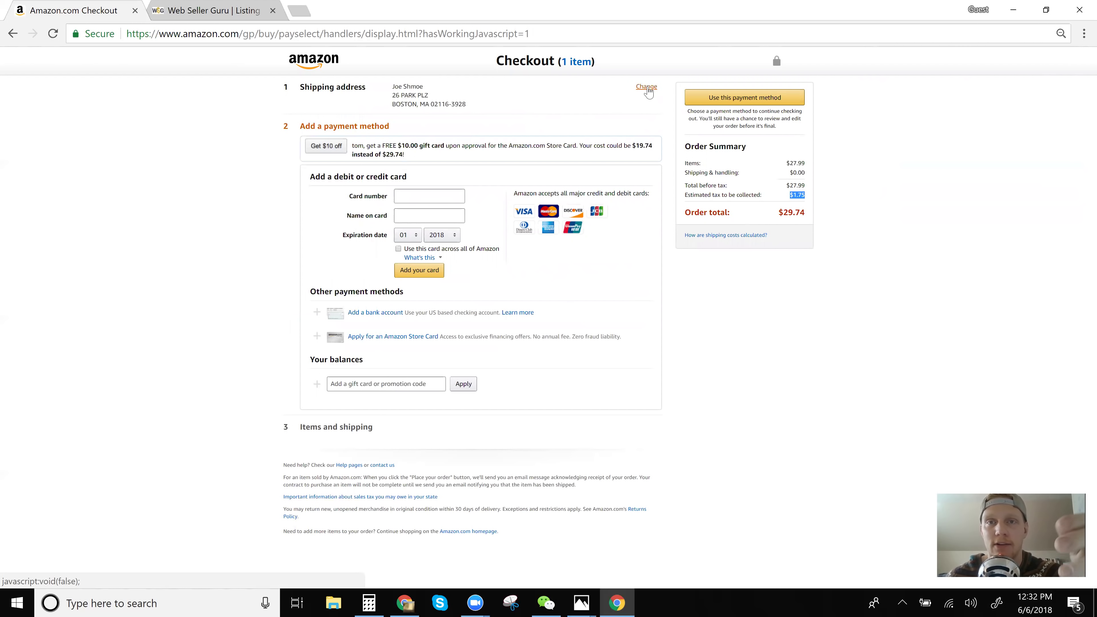
# - Reopen the shipping address step, highlight the tax and $29.74 total, and request returning to the cart
pyautogui.click(648, 88)
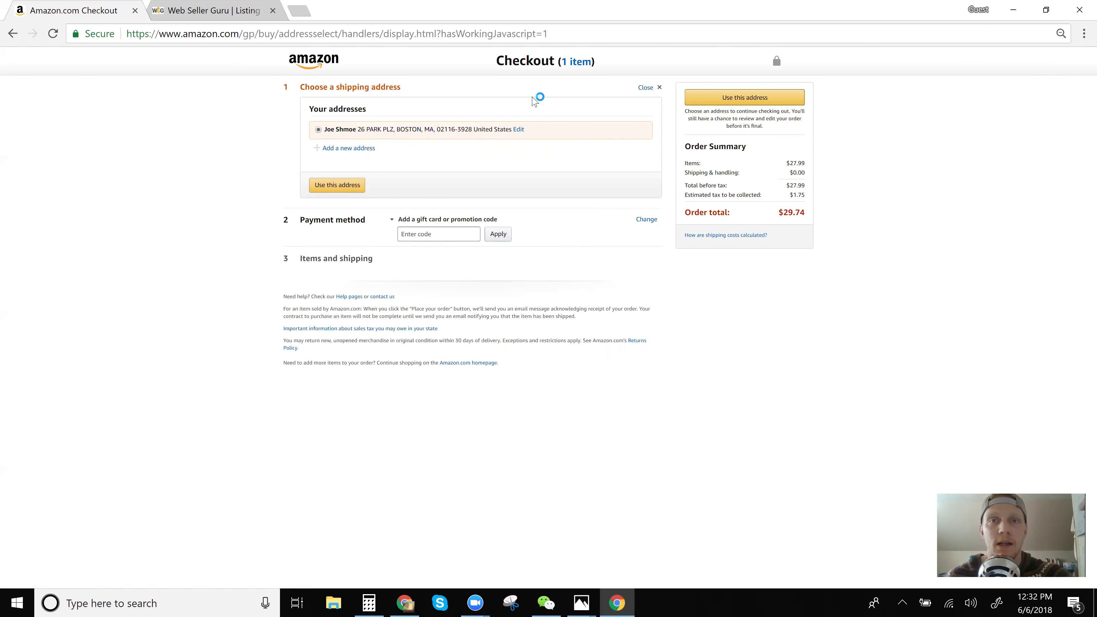
pyautogui.click(574, 68)
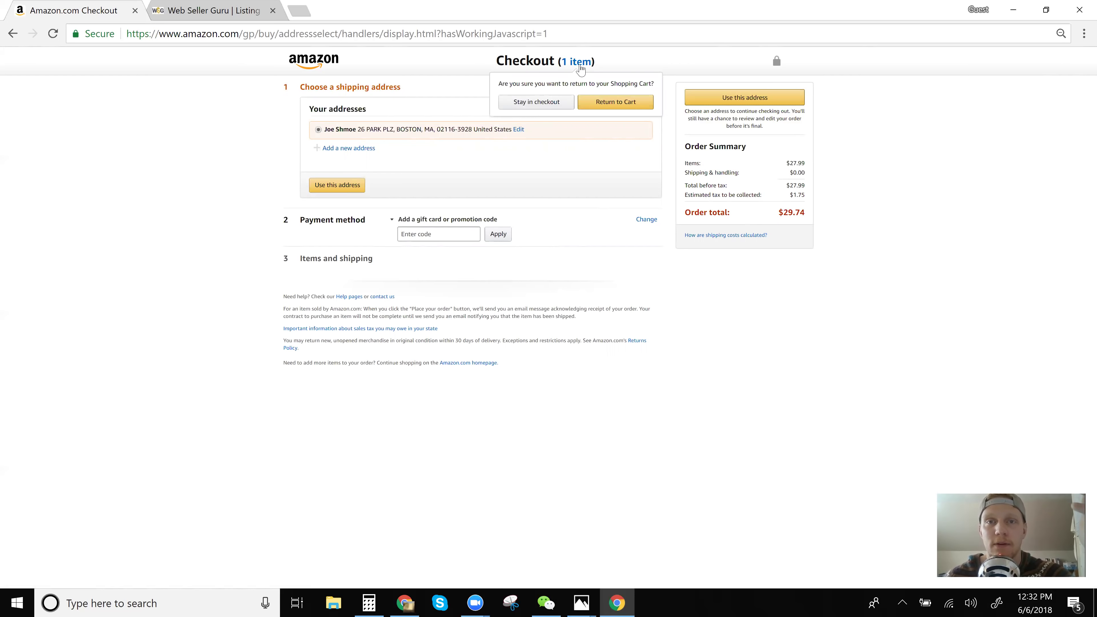
pyautogui.moveTo(792, 201); pyautogui.dragTo(793, 196)
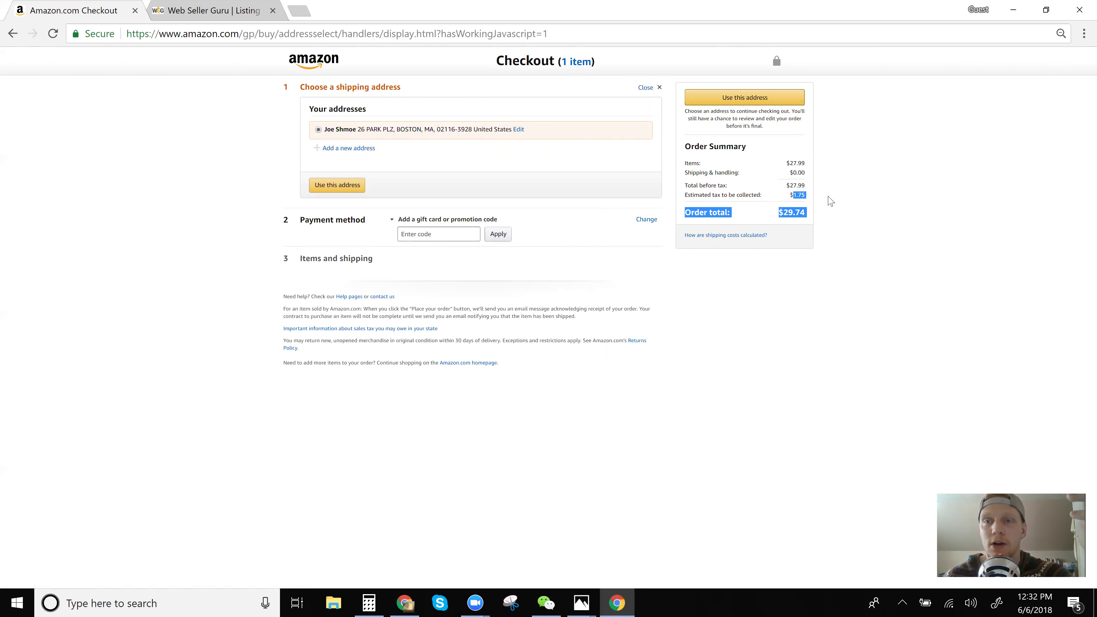
pyautogui.click(826, 198)
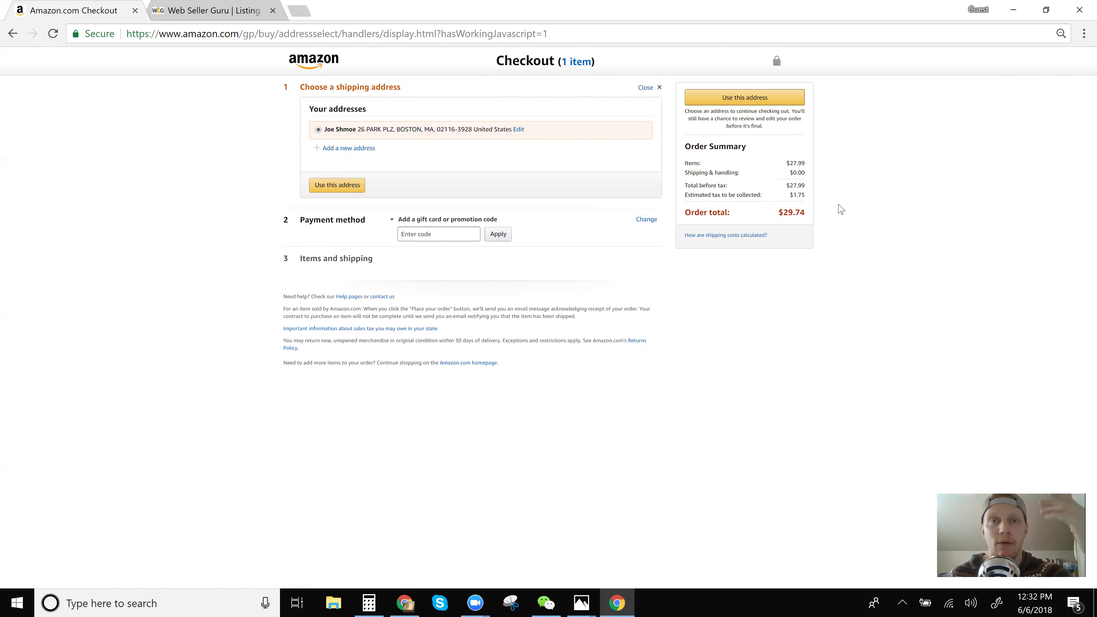
pyautogui.click(576, 66)
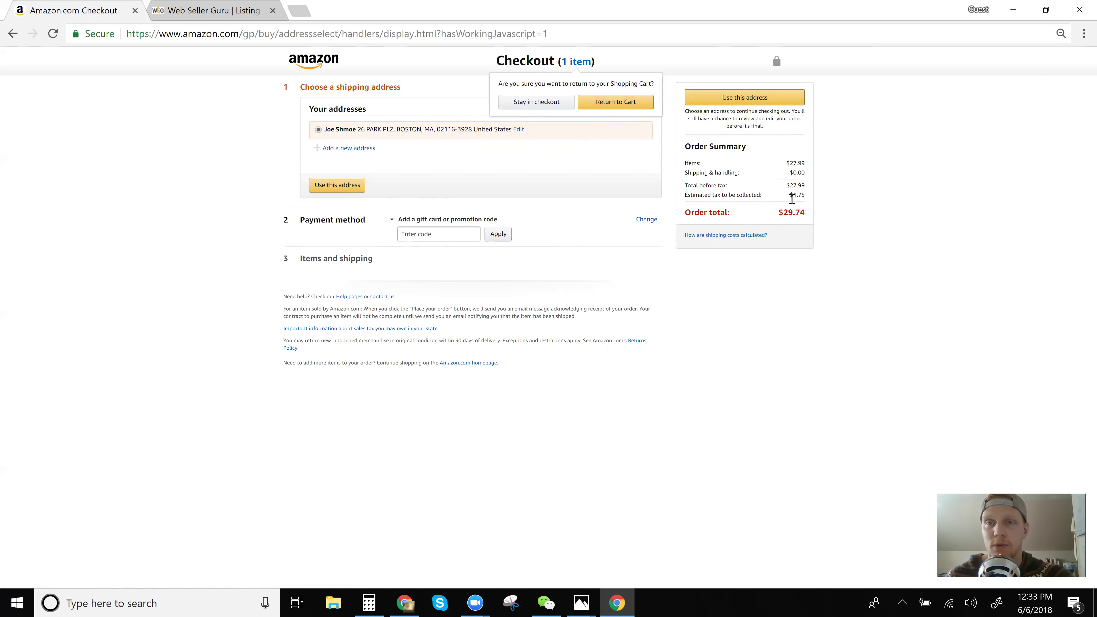
pyautogui.moveTo(793, 197); pyautogui.dragTo(808, 215)
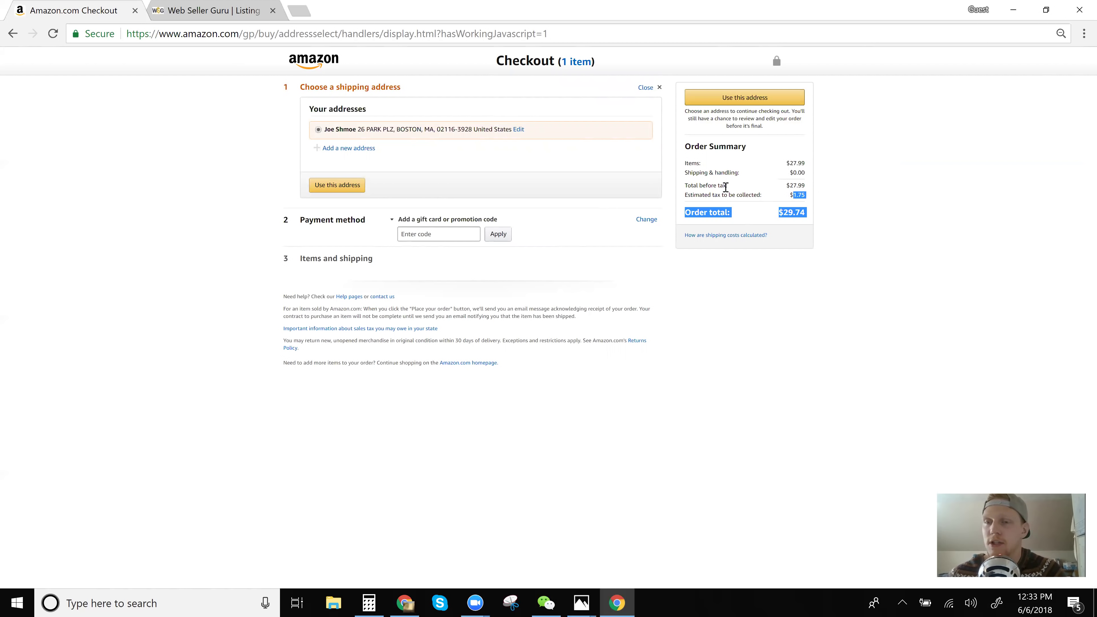
pyautogui.click(570, 64)
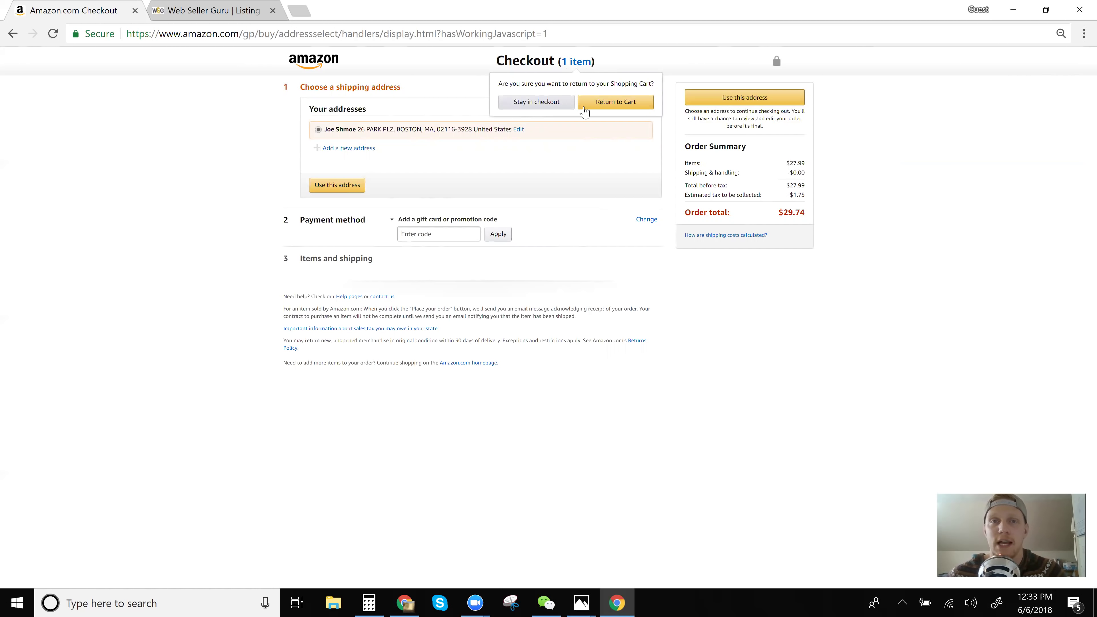
# - Delete the T-fal pan from the cart, search 'plastic bags' and open the TashiBox Thank You Bags page
pyautogui.click(593, 107)
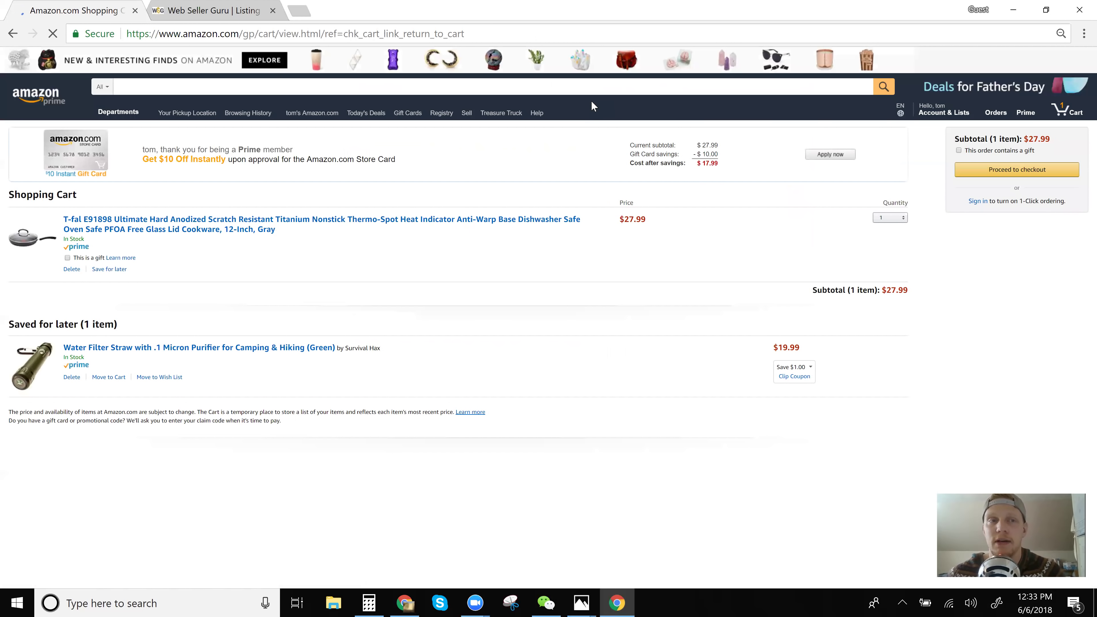
pyautogui.click(72, 269)
pyautogui.click(321, 82)
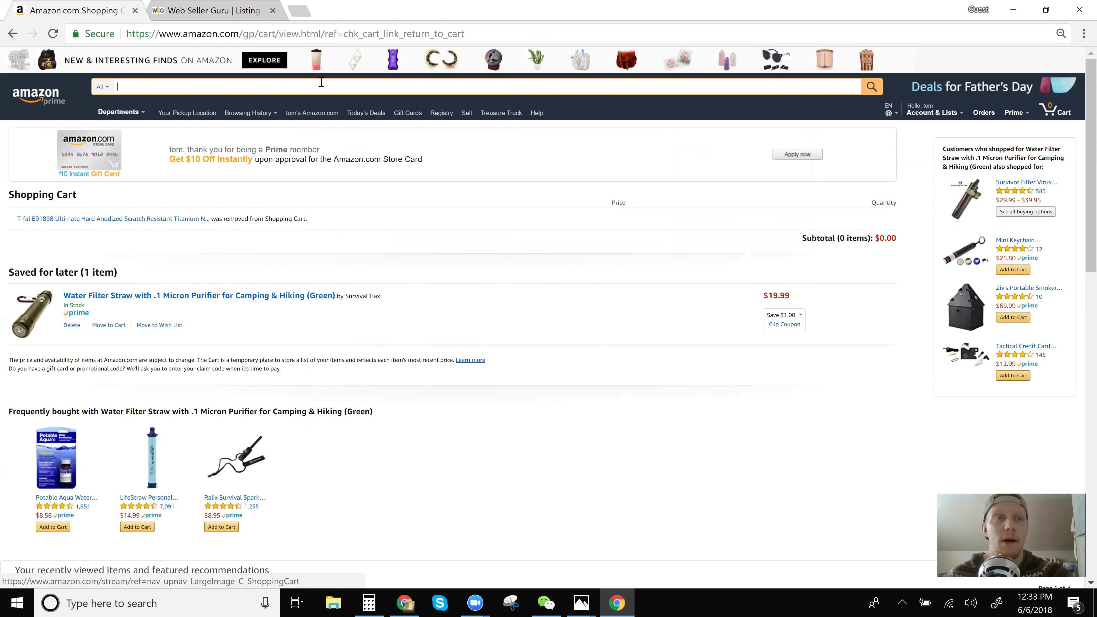
pyautogui.write('plastic bag')
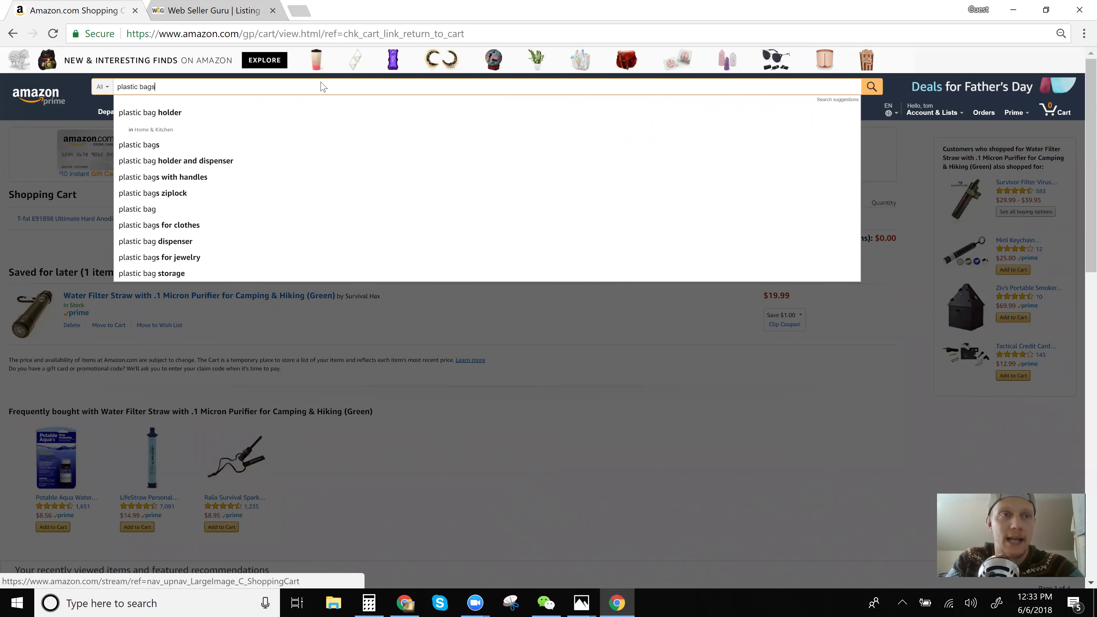
pyautogui.write('s')
pyautogui.press('Return')
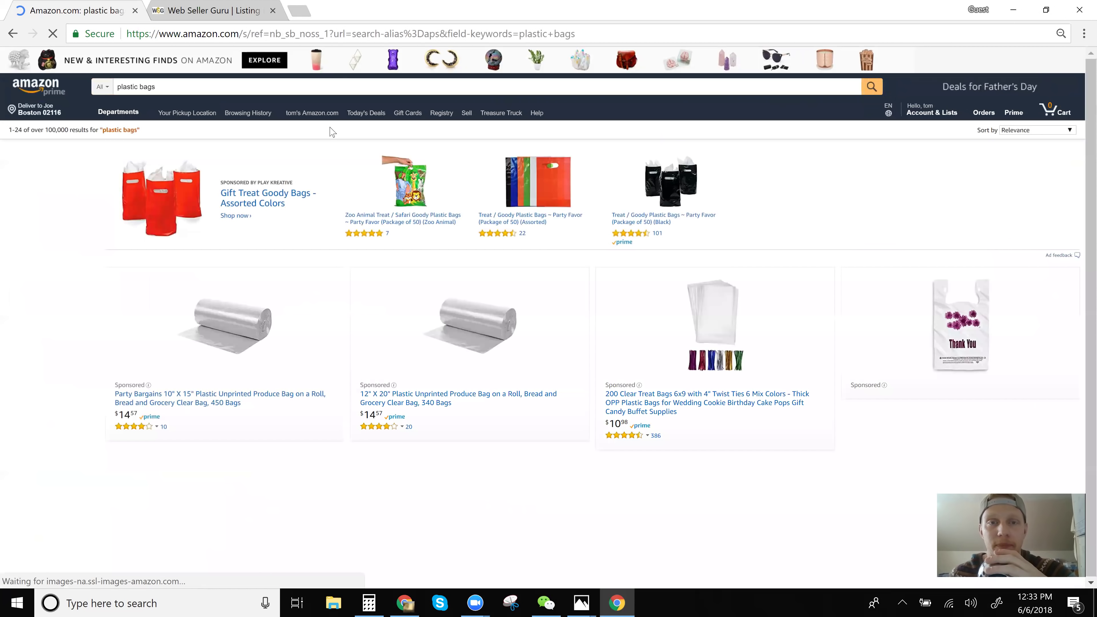
pyautogui.scroll(-2, 769, 250)
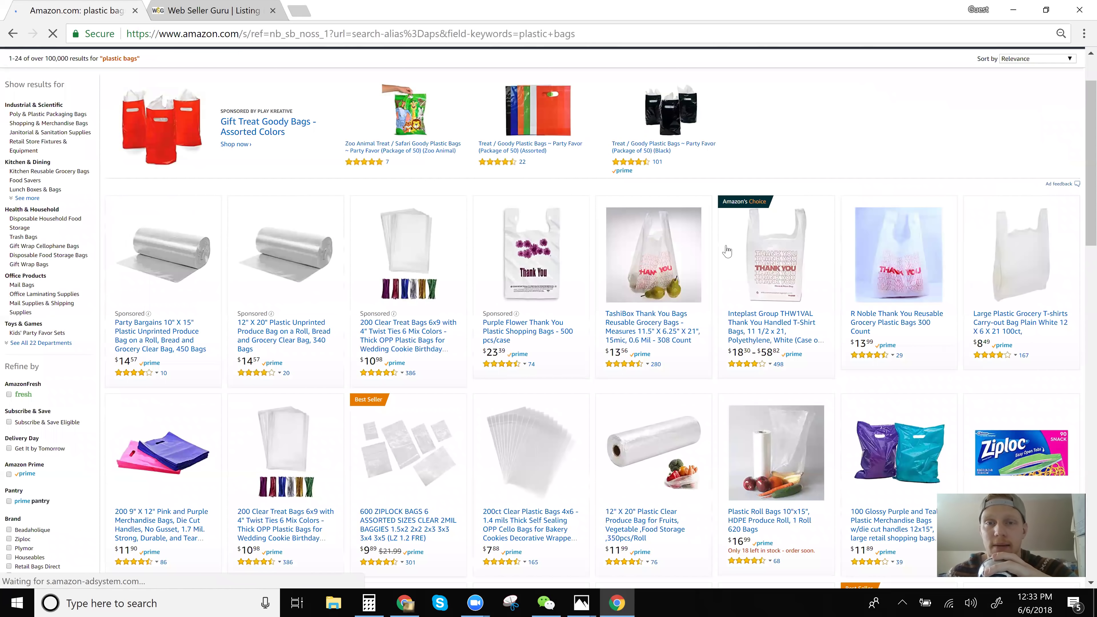
pyautogui.click(679, 255)
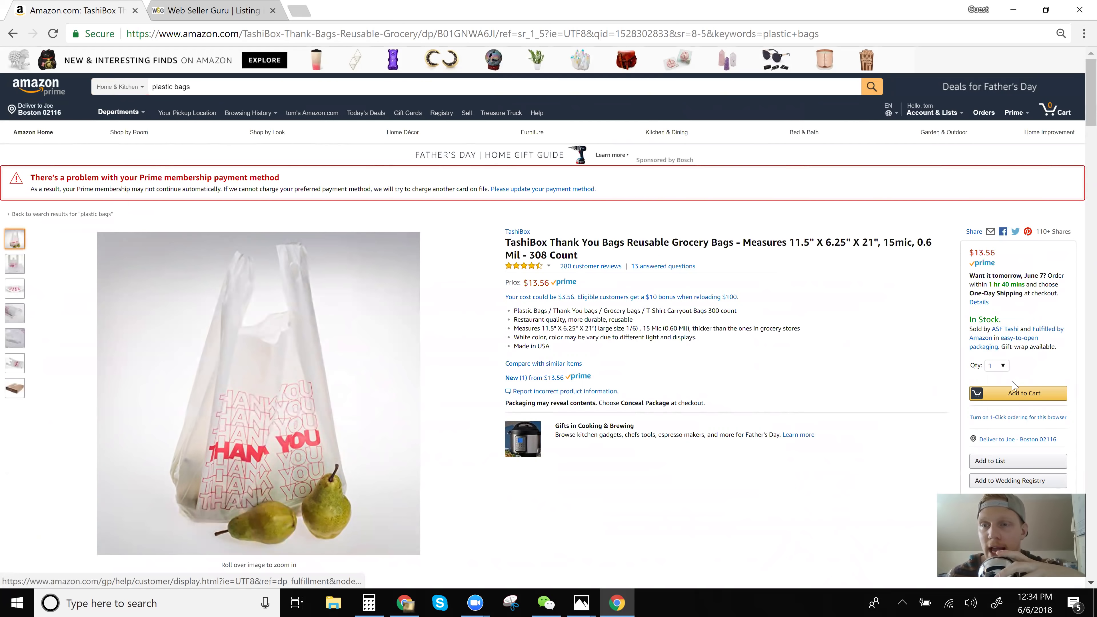
# - Add the TashiBox bags to the cart, advance to payment, then back out of checkout to the cart
pyautogui.click(1010, 400)
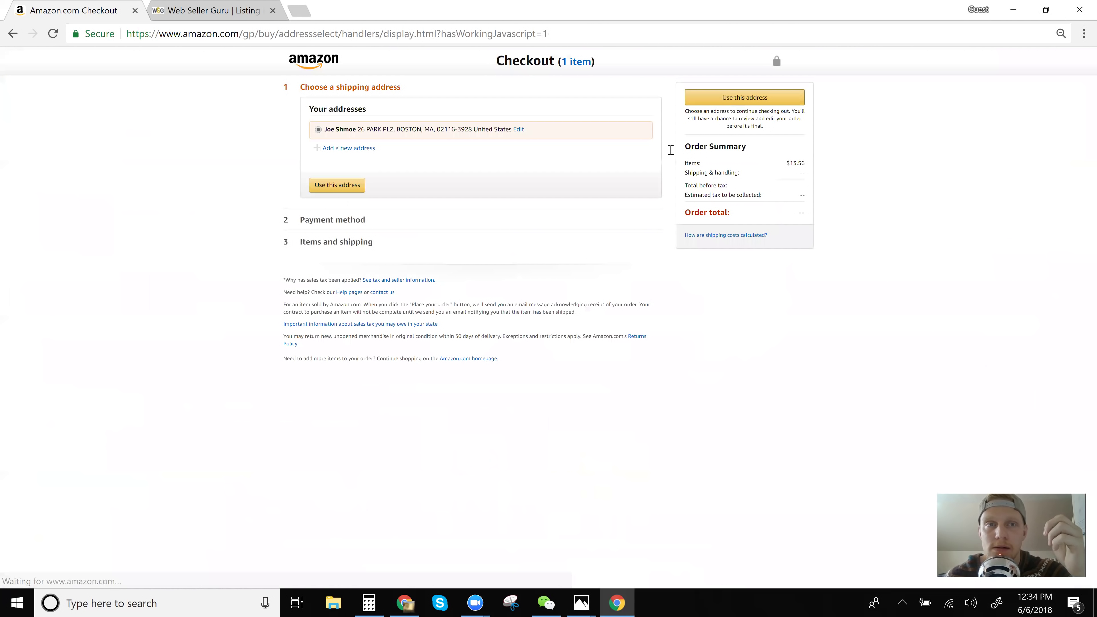
pyautogui.click(351, 189)
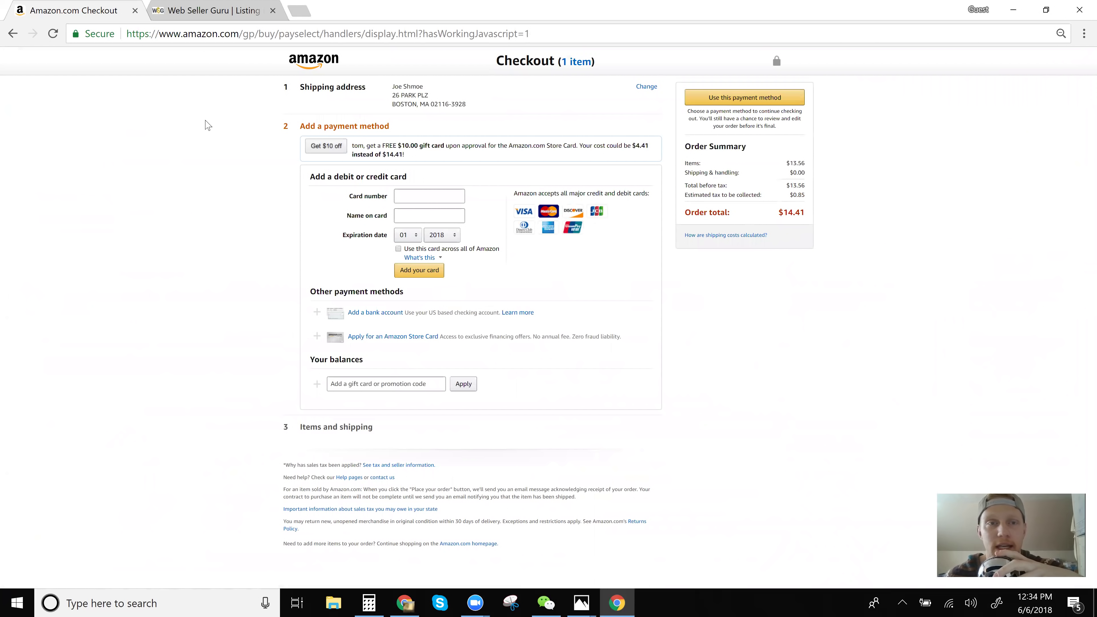
pyautogui.click(8, 38)
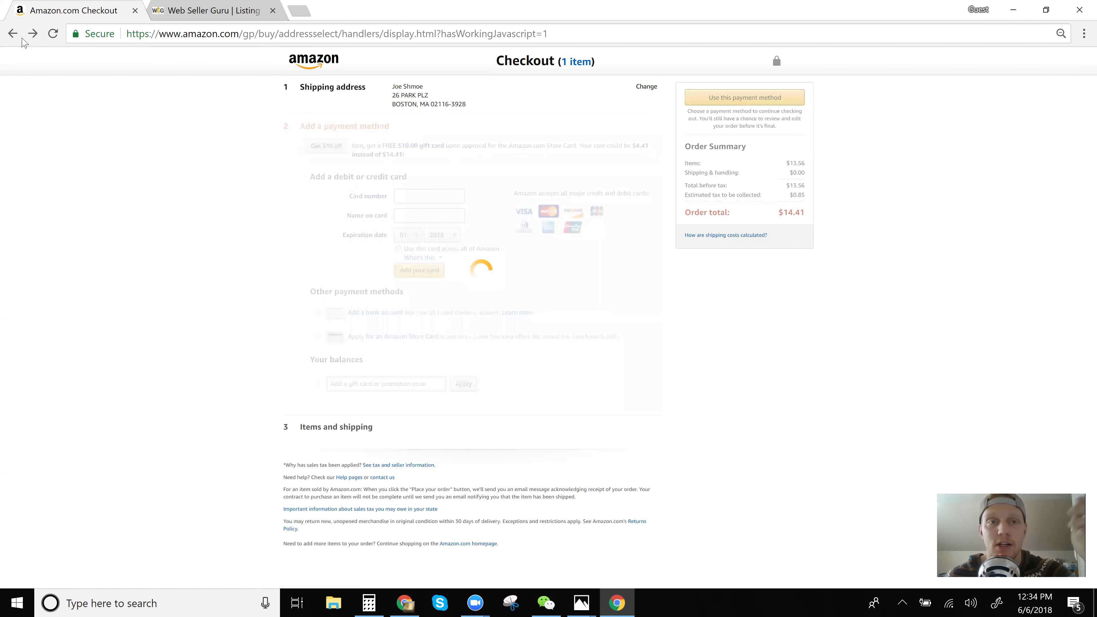
pyautogui.click(573, 65)
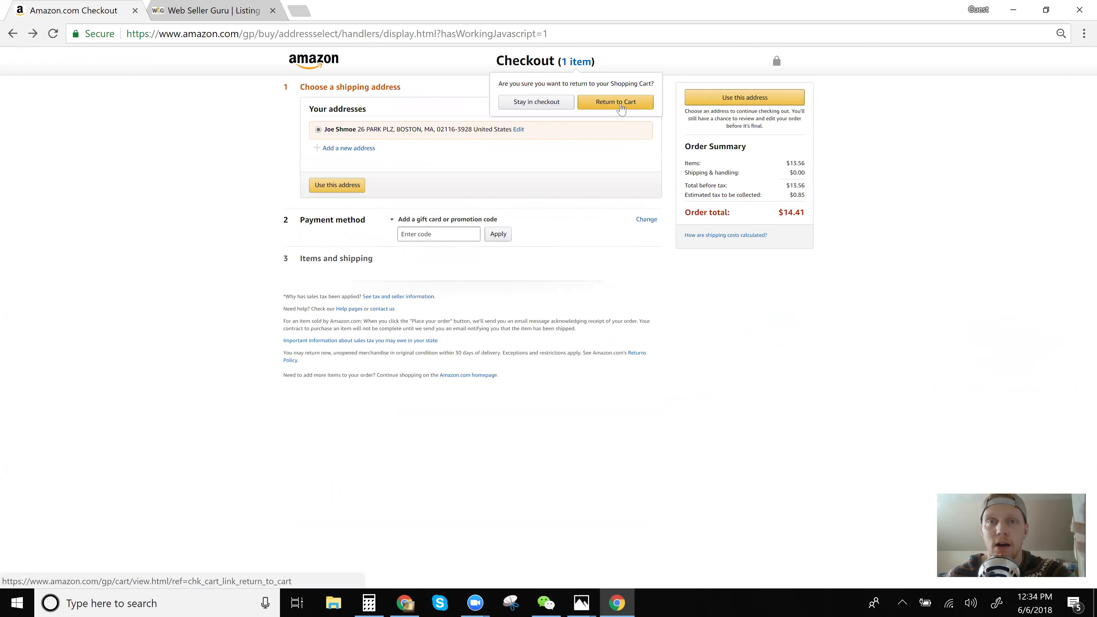
pyautogui.click(599, 103)
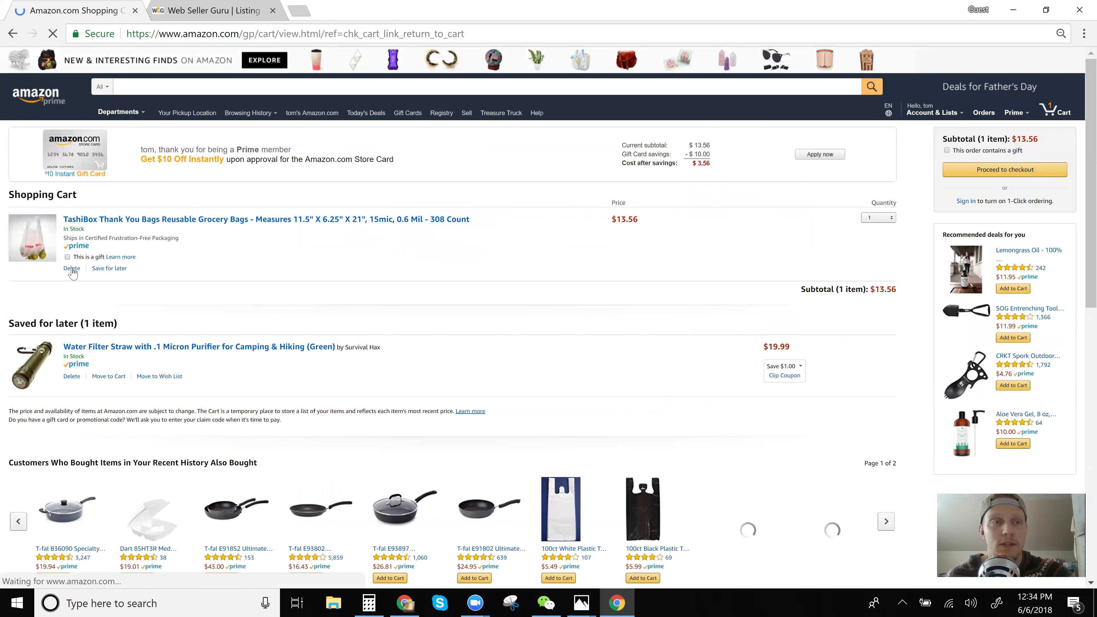
# - Swap the TashiBox bags for the $8.49 Royal plastic carry-out bags found via a 'plastic bags' search
pyautogui.click(72, 269)
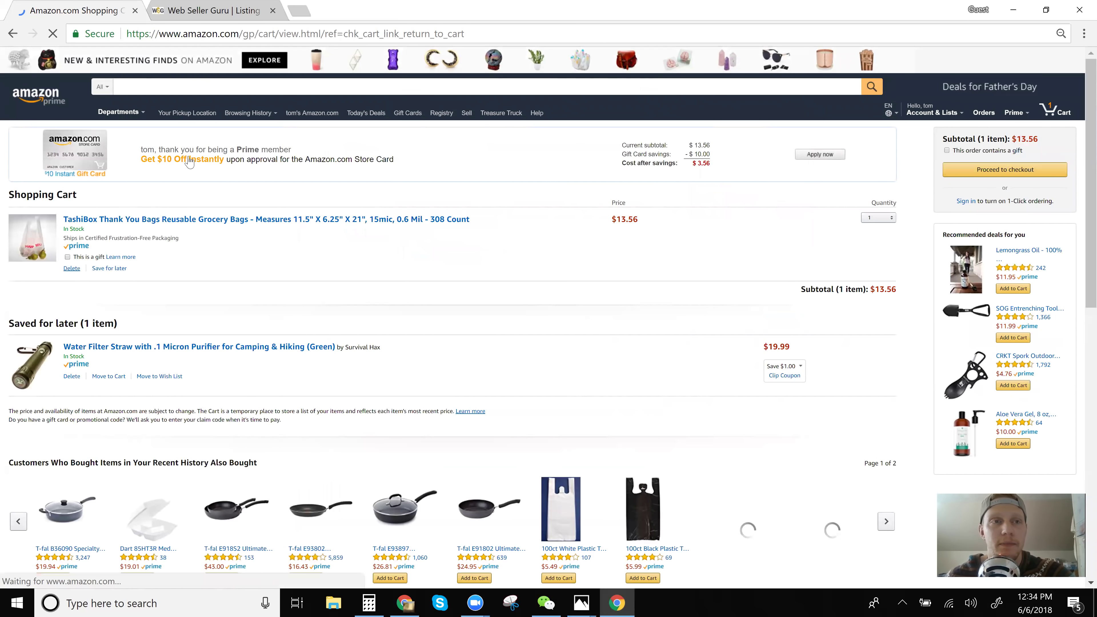
pyautogui.click(223, 84)
pyautogui.write('plas')
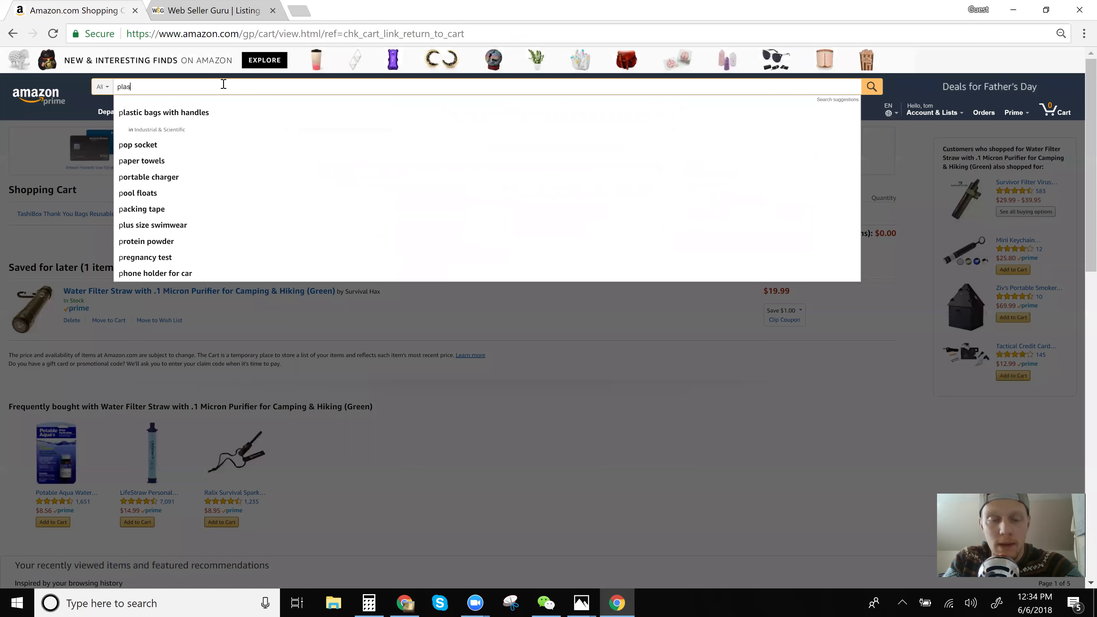
pyautogui.write('tic bags')
pyautogui.press('Return')
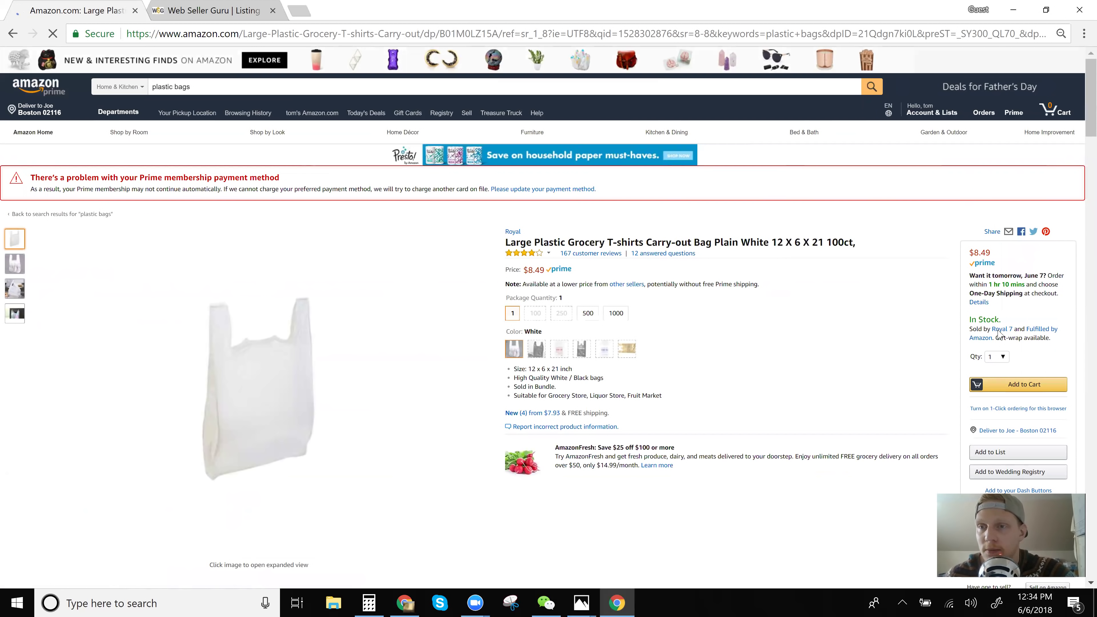
pyautogui.click(1020, 389)
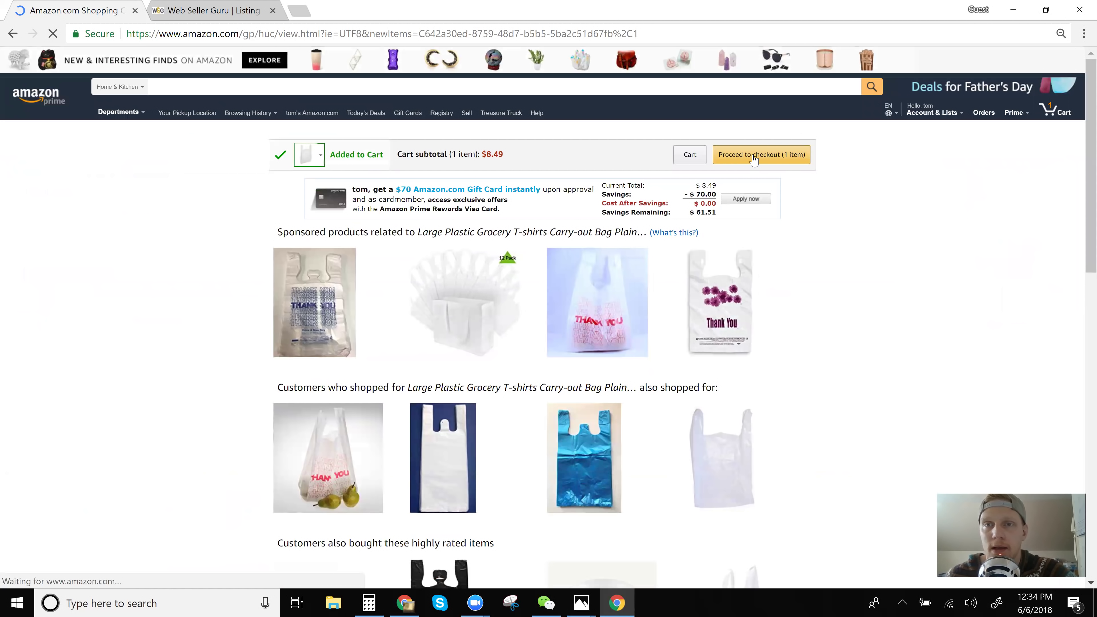
# - Take the Royal bags to the payment step and highlight the $0.00 tax and $8.49 total
pyautogui.click(753, 160)
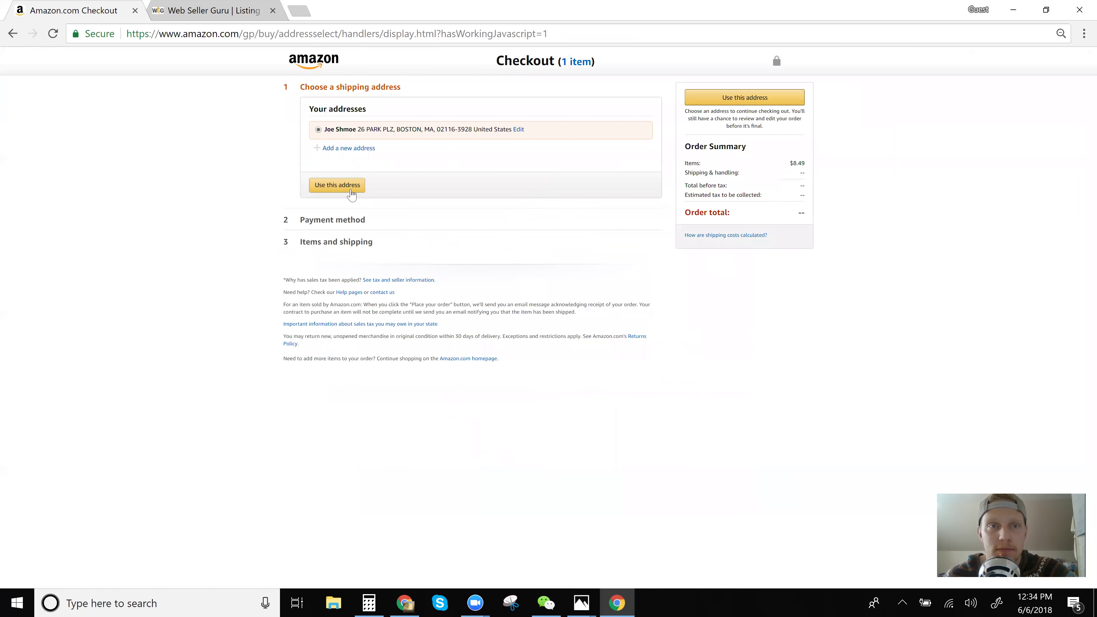
pyautogui.click(350, 189)
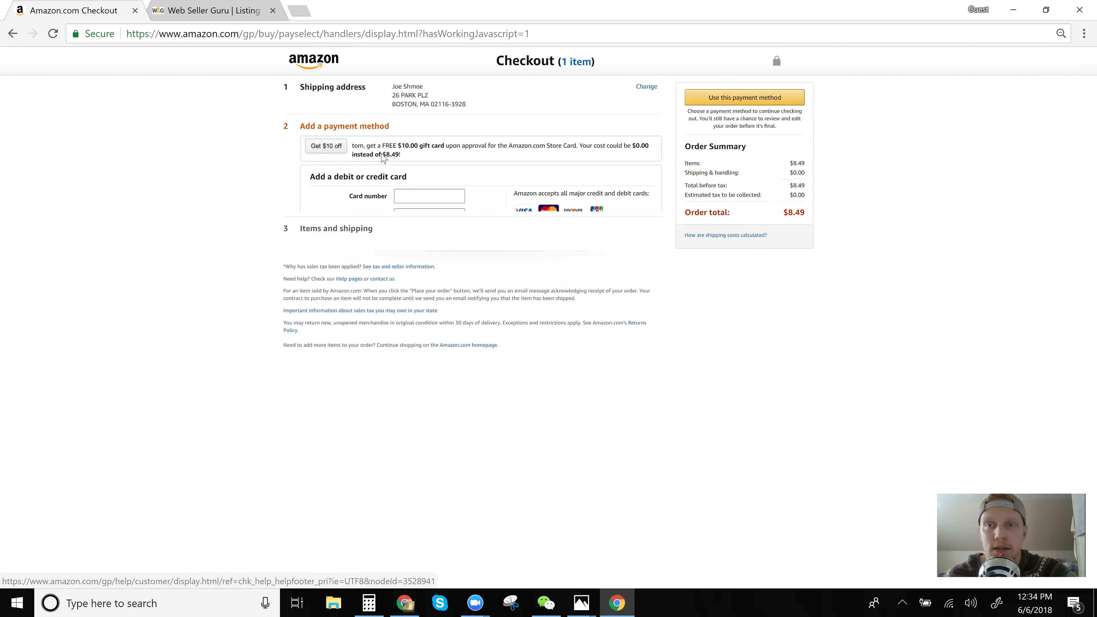
pyautogui.moveTo(787, 197); pyautogui.dragTo(857, 200)
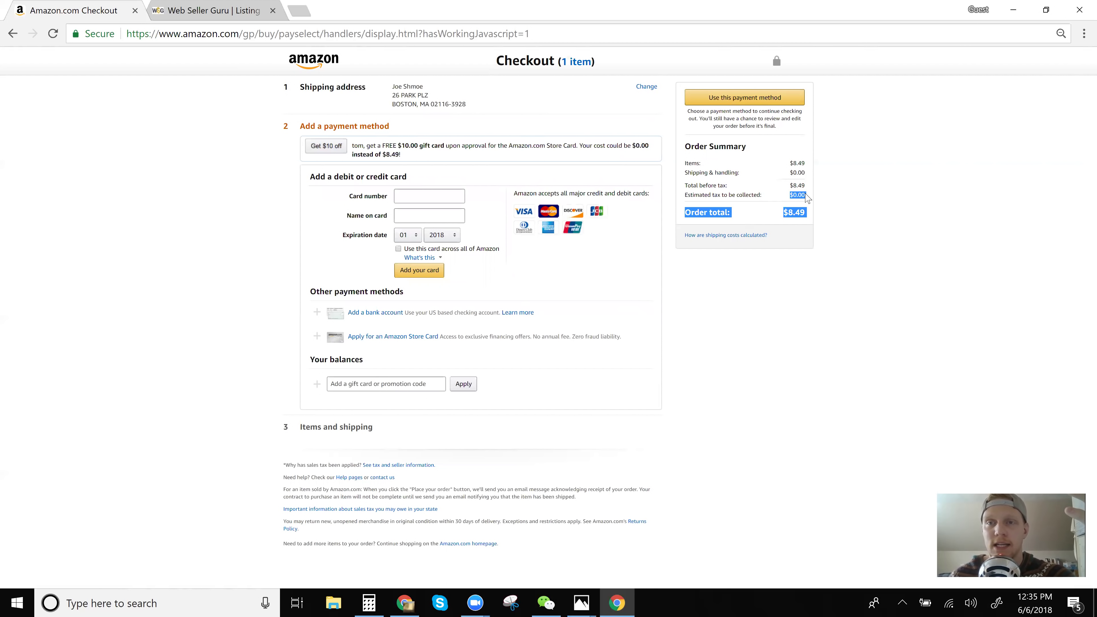
pyautogui.click(809, 200)
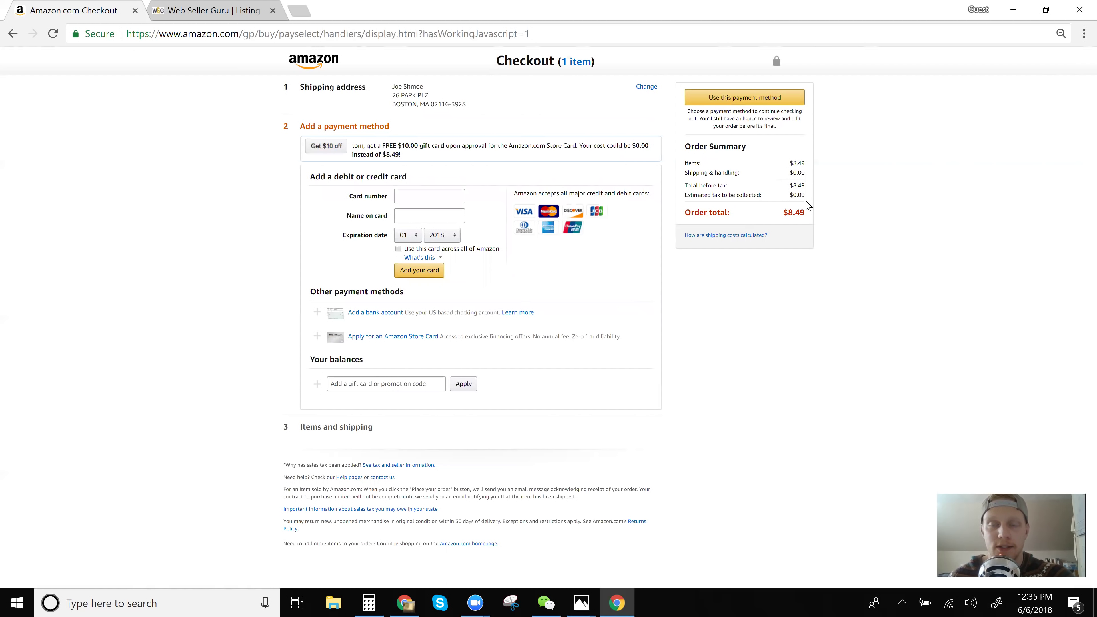
pyautogui.moveTo(796, 195); pyautogui.dragTo(789, 194)
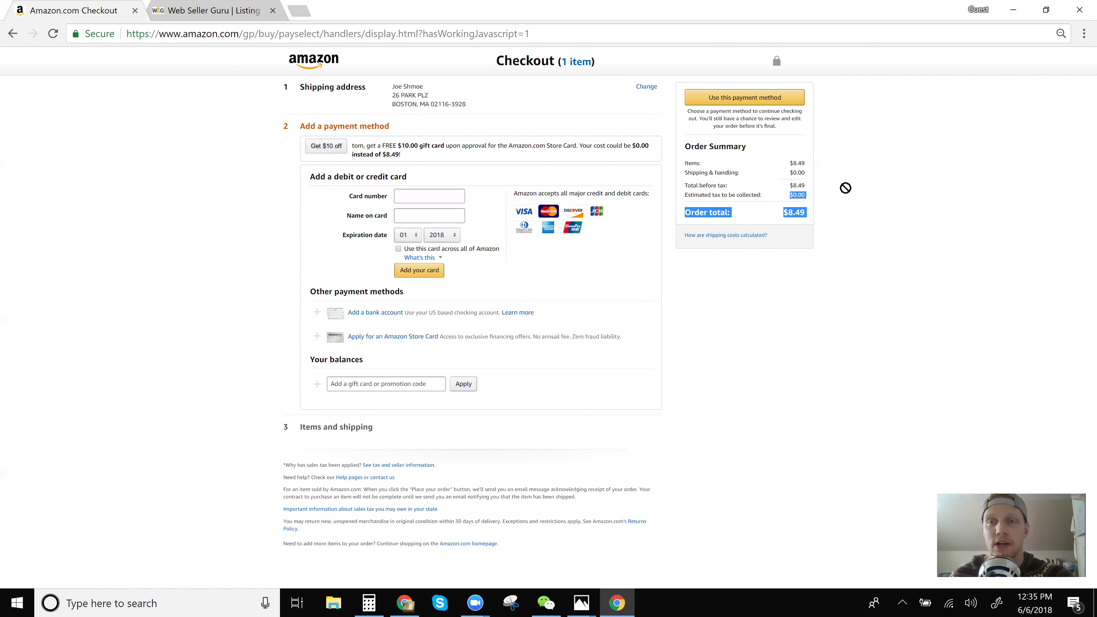
pyautogui.click(845, 199)
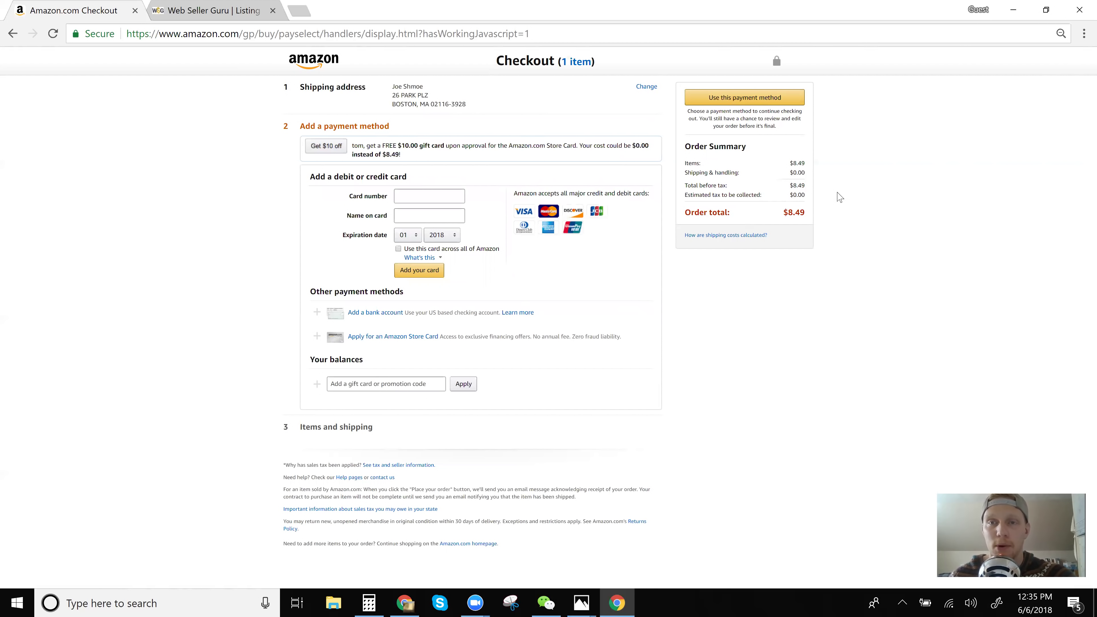
# - Change the Web Seller Guru B - Store Tax field from 10 to 0
pyautogui.click(211, 13)
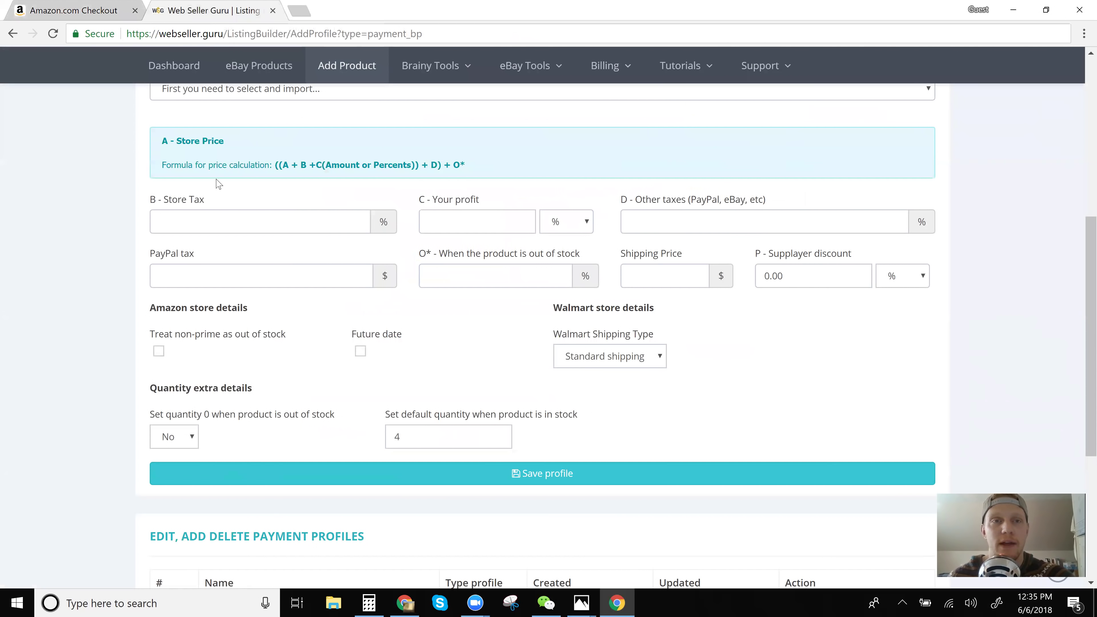
pyautogui.click(247, 225)
pyautogui.write('1')
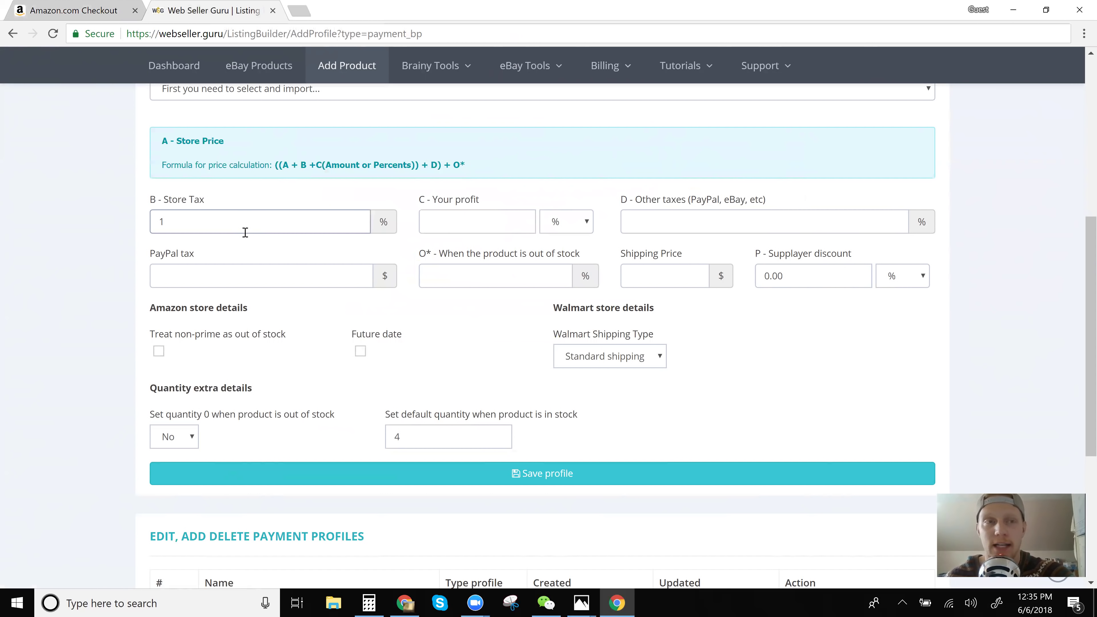
pyautogui.write('0')
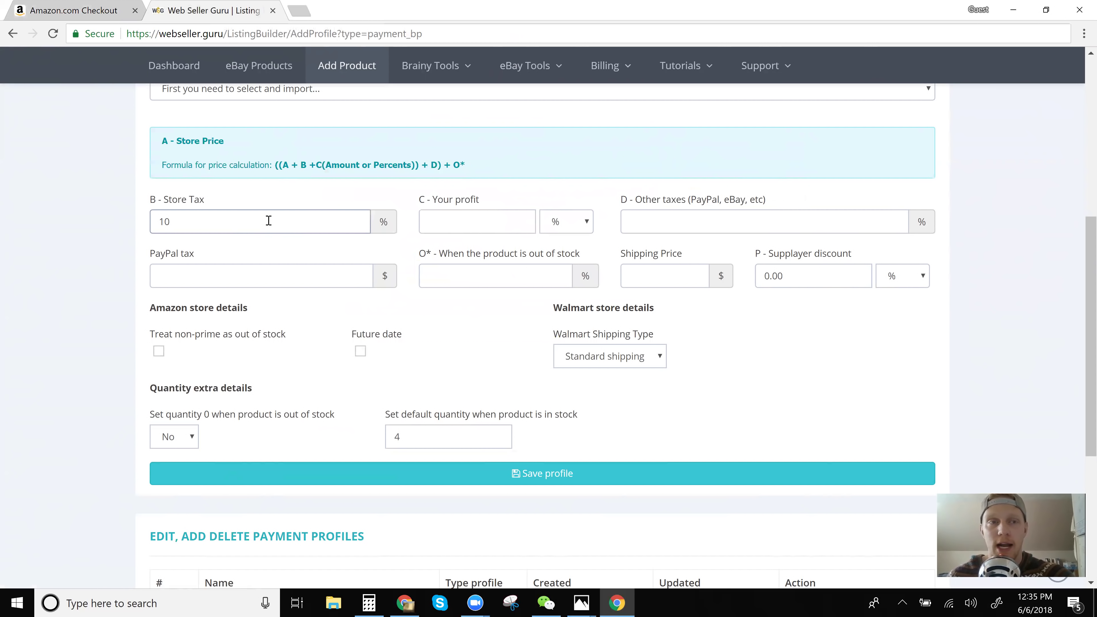
pyautogui.press('BackSpace')
pyautogui.press('BackSpace')
pyautogui.write('0')
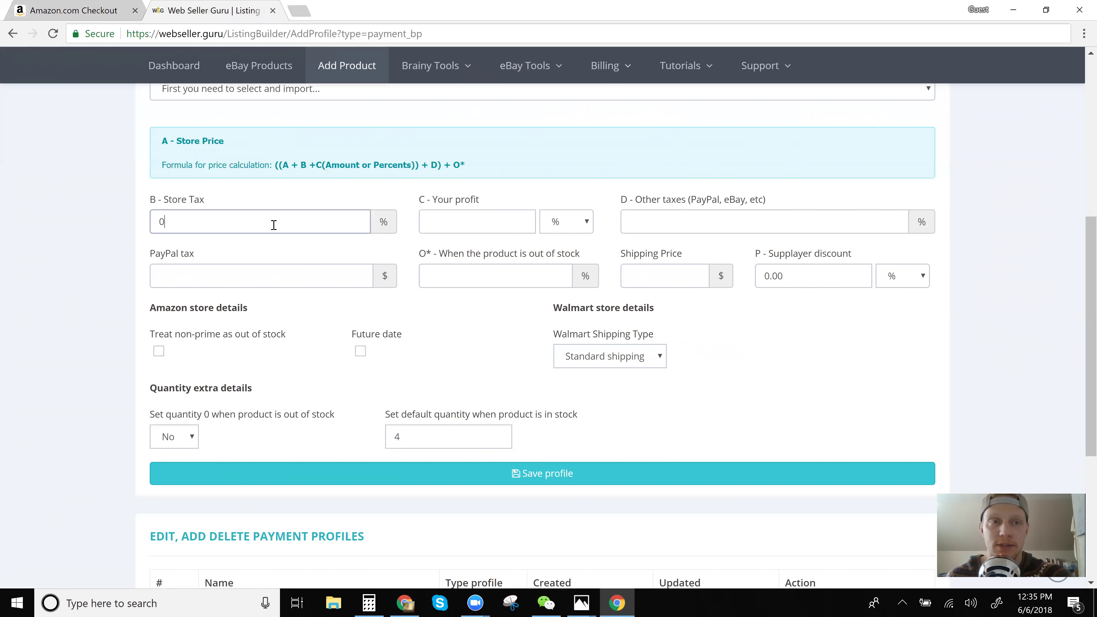